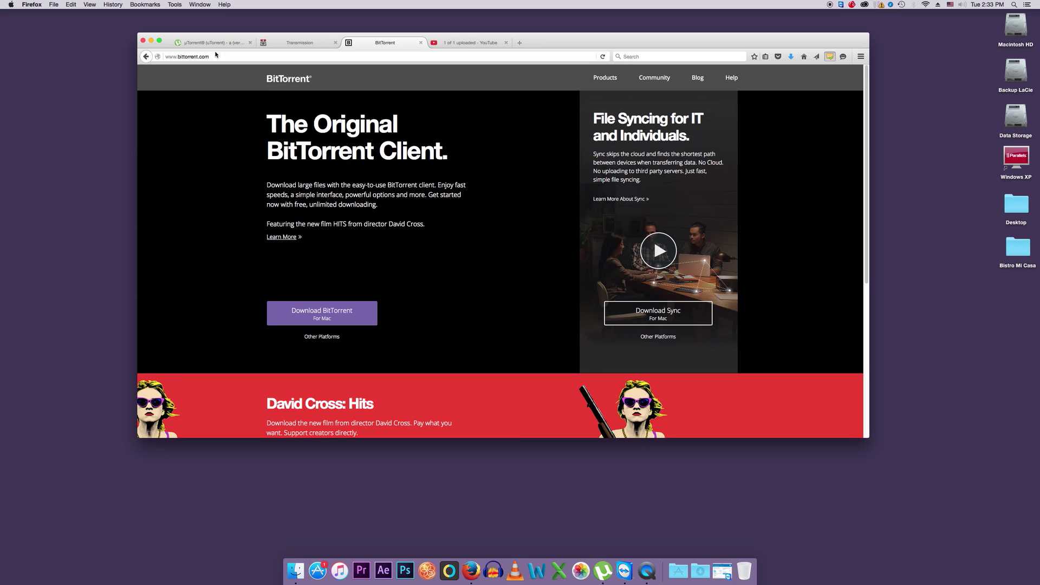
# Review the µTorrent, Transmission and BitTorrent client websites already open in the browser.
pyautogui.click(214, 43)
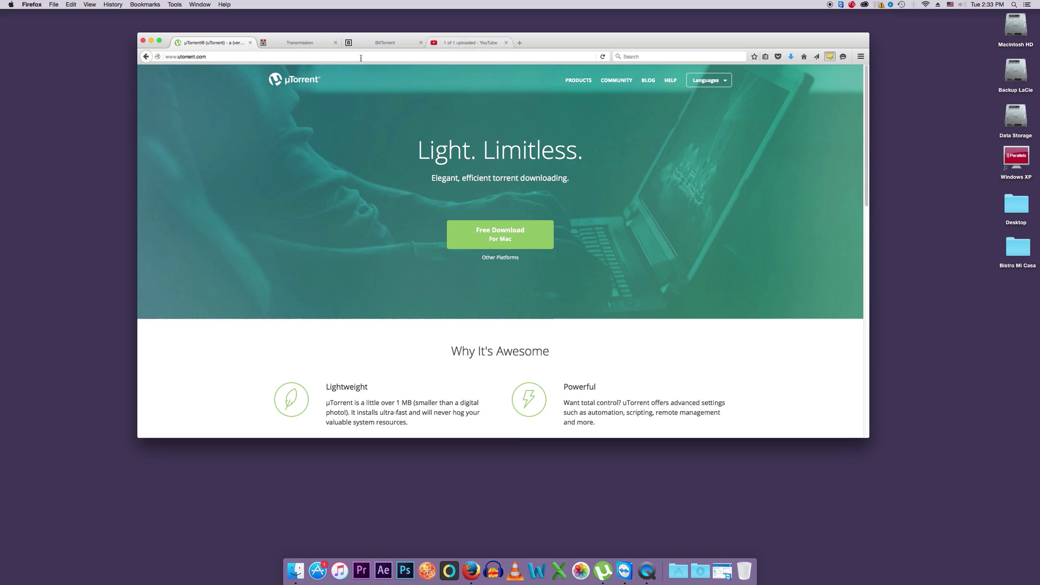
pyautogui.click(305, 41)
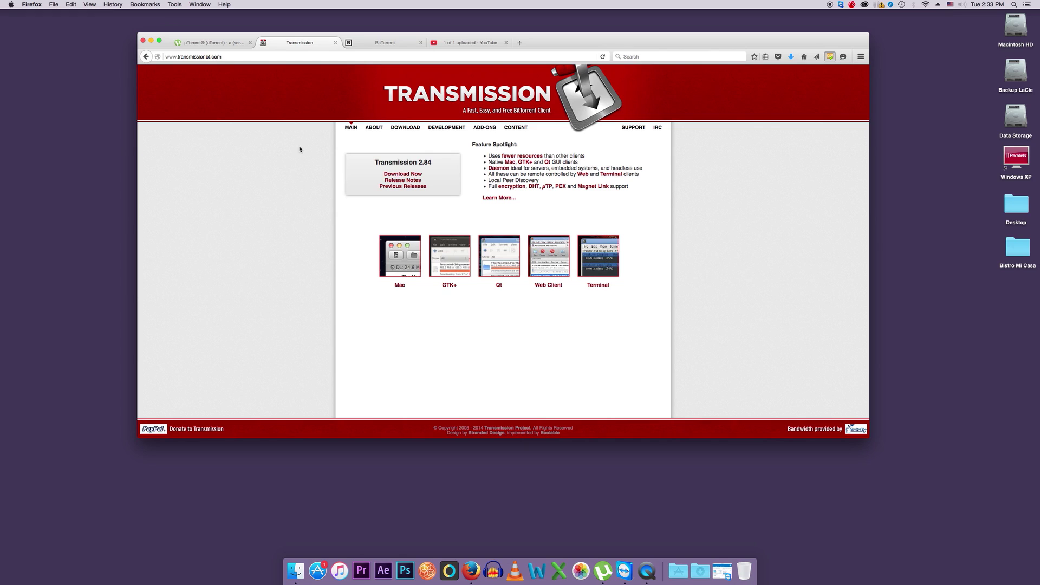
pyautogui.click(371, 44)
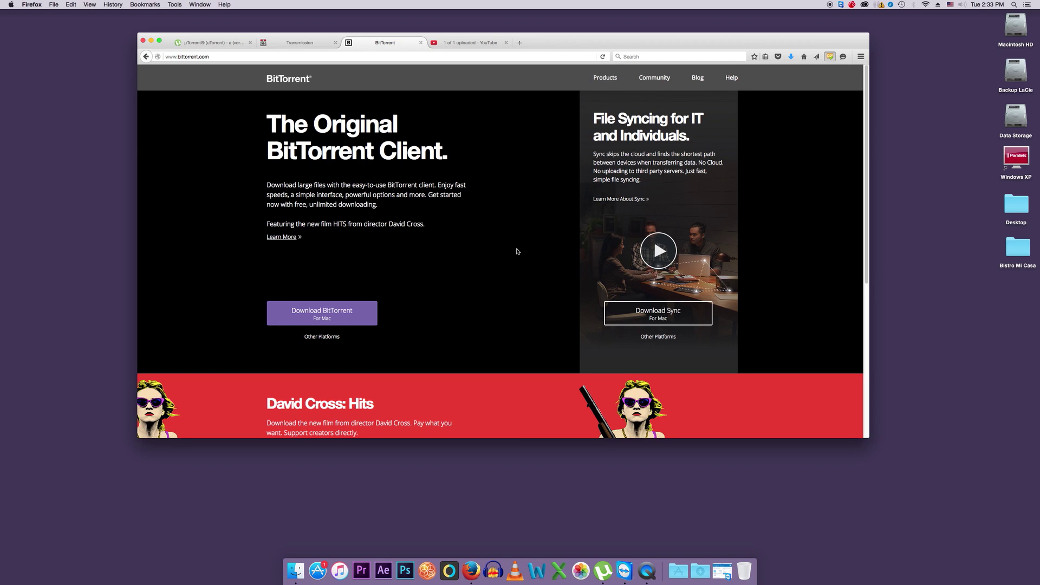
# Download the free Mac version of µTorrent from its website and save uTorrent.dmg in the Downloads folder.
pyautogui.click(196, 43)
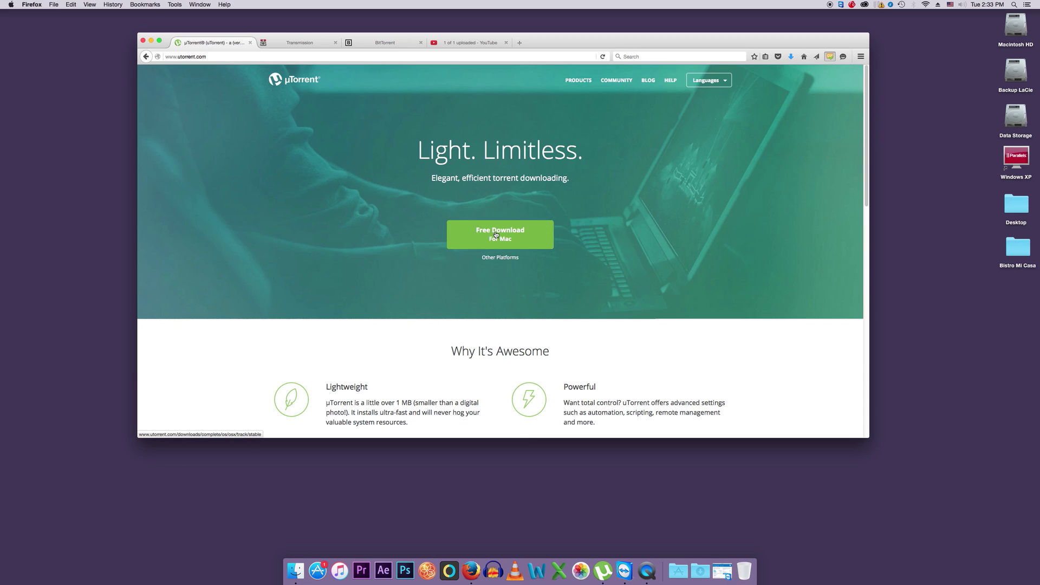
pyautogui.click(535, 238)
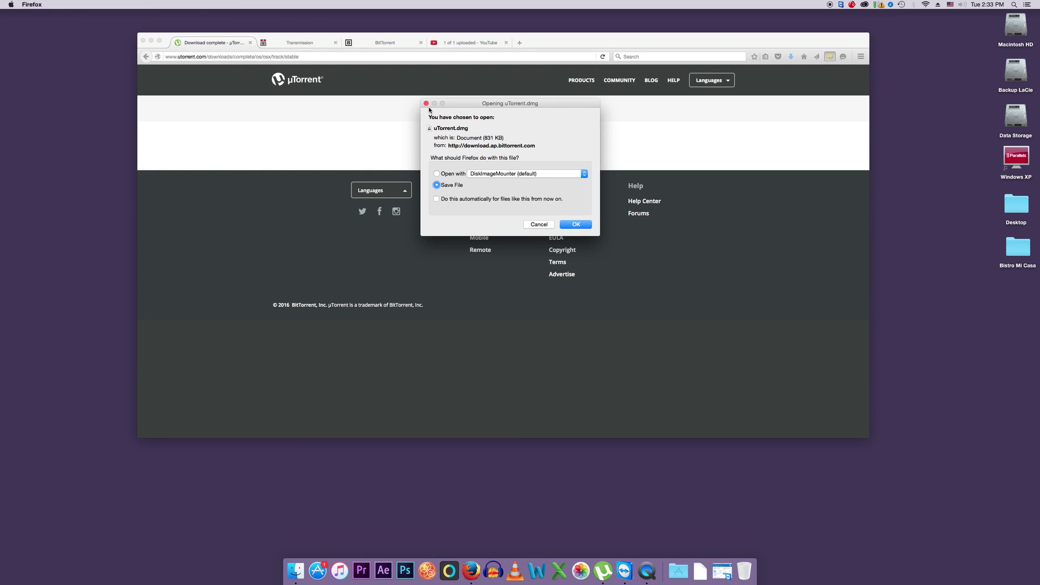
pyautogui.click(576, 224)
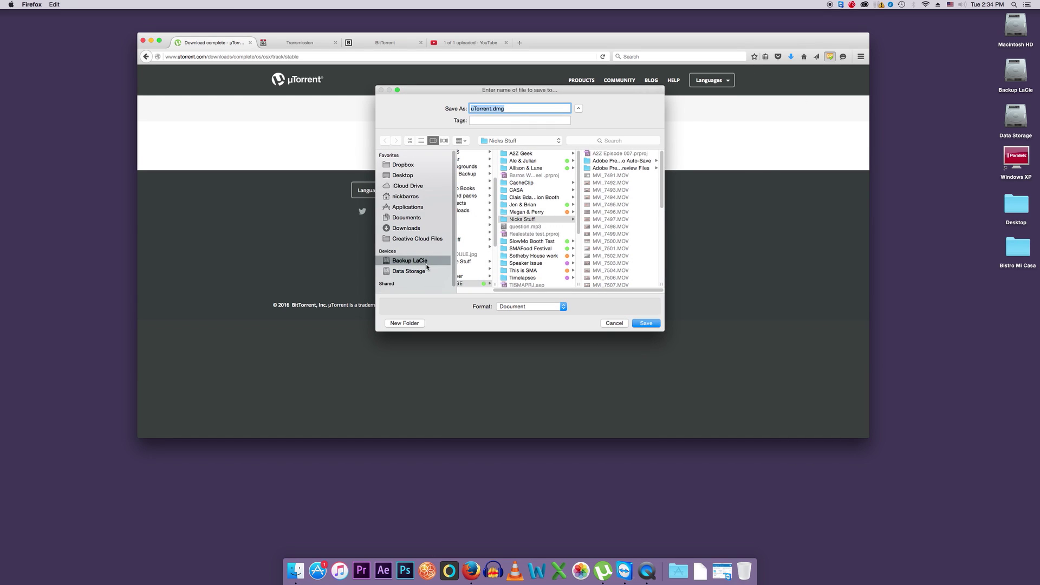
pyautogui.click(408, 230)
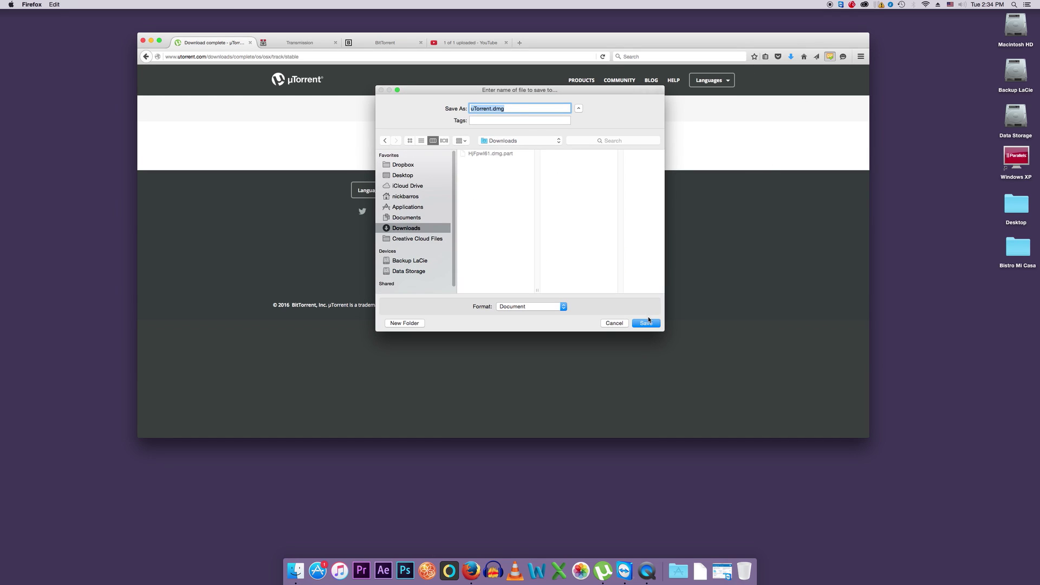
pyautogui.click(648, 321)
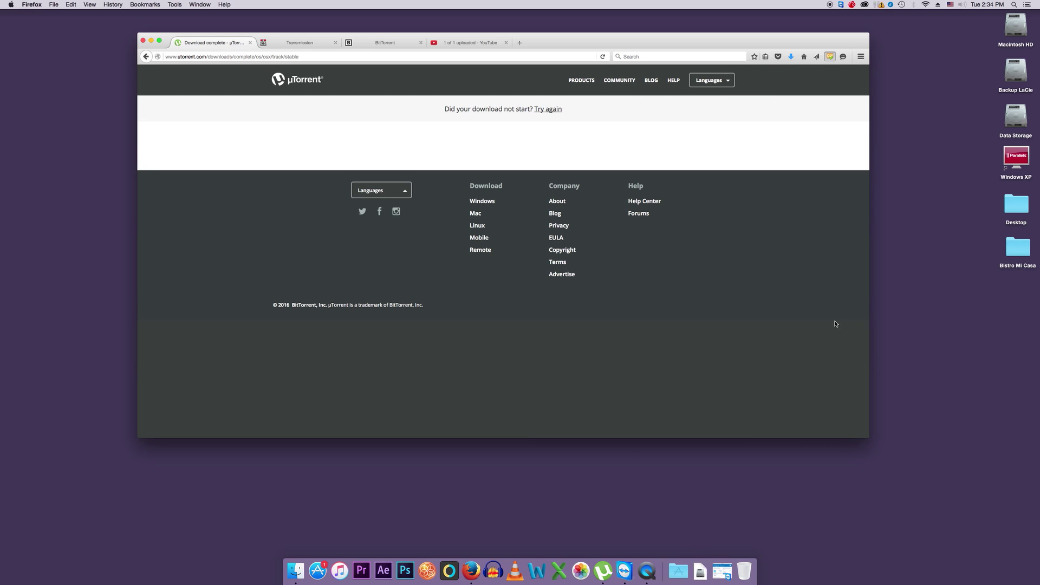
# Open the downloaded uTorrent.dmg disk image from the browser's recent downloads.
pyautogui.click(791, 56)
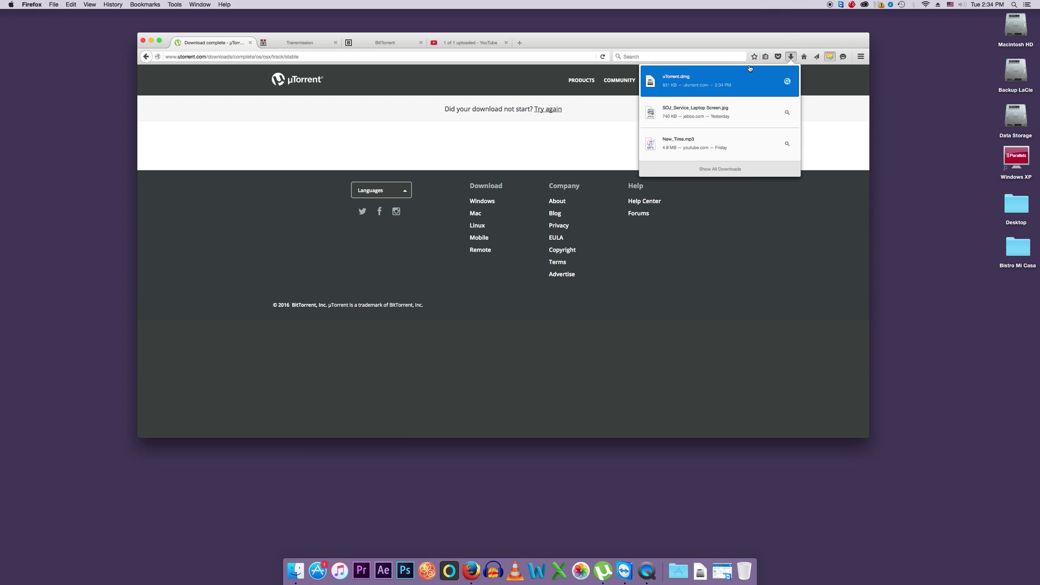
pyautogui.click(714, 72)
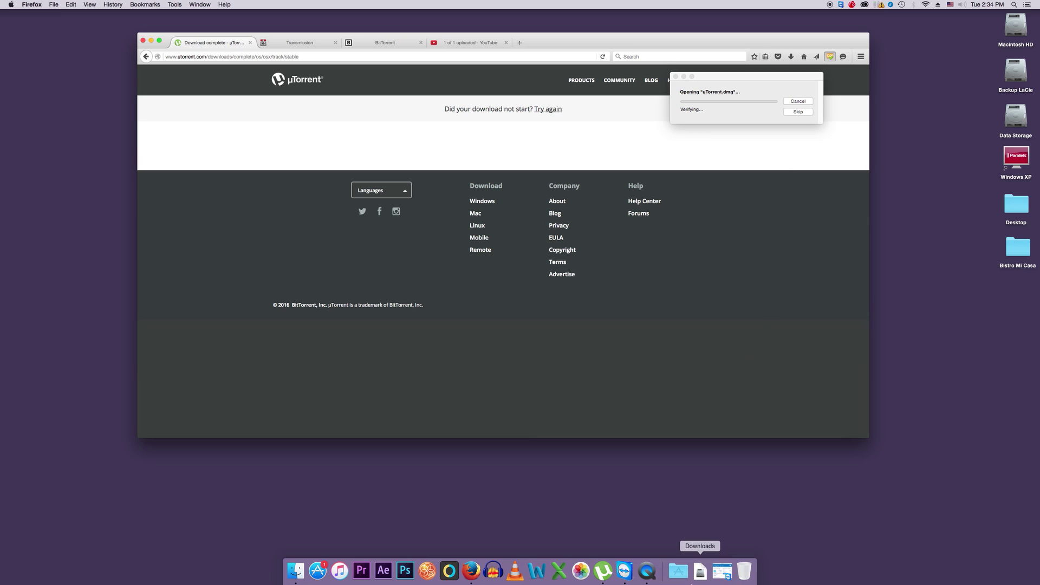
pyautogui.click(702, 570)
pyautogui.click(701, 541)
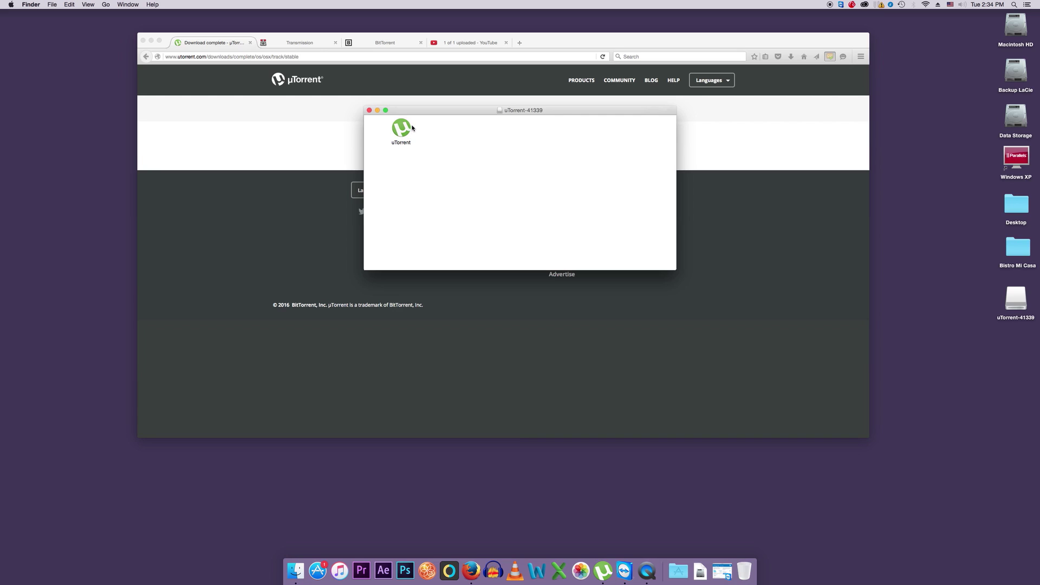
# Try to copy uTorrent from the disk image into Macintosh HD's Applications folder, stop the replacement, and close both Finder windows.
pyautogui.doubleClick(1006, 29)
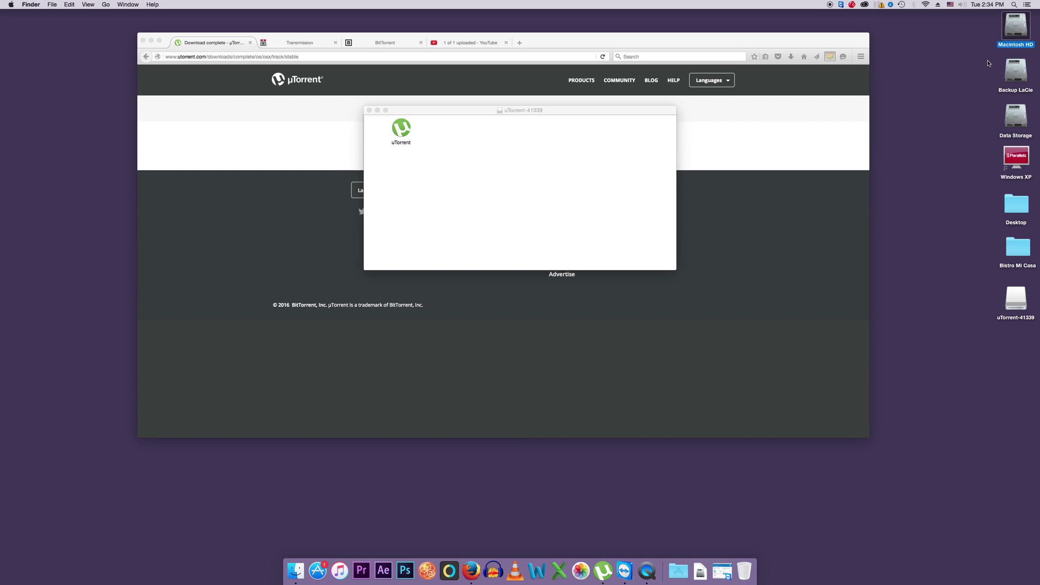
pyautogui.moveTo(395, 128); pyautogui.dragTo(571, 330)
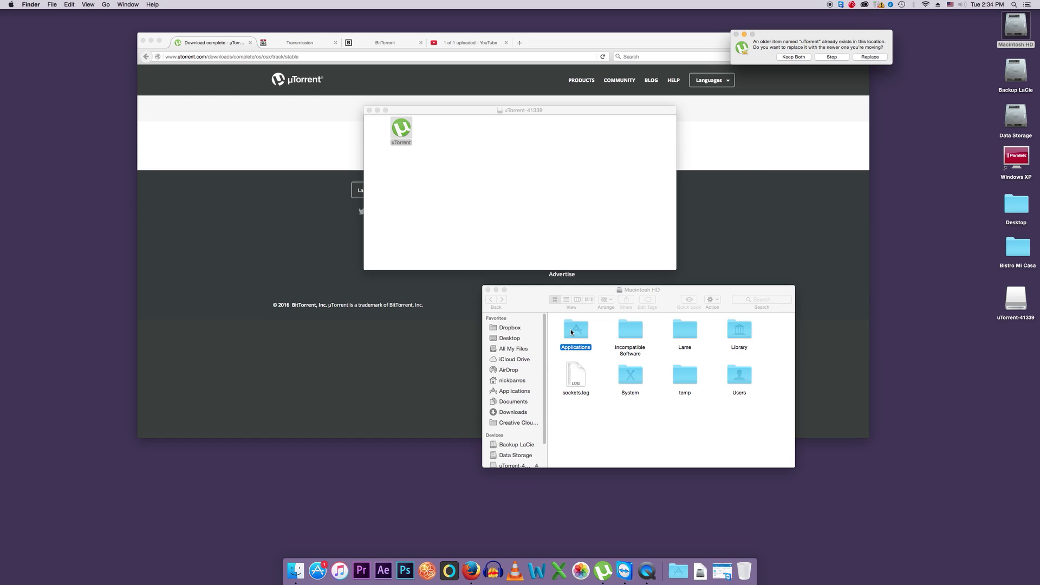
pyautogui.click(831, 59)
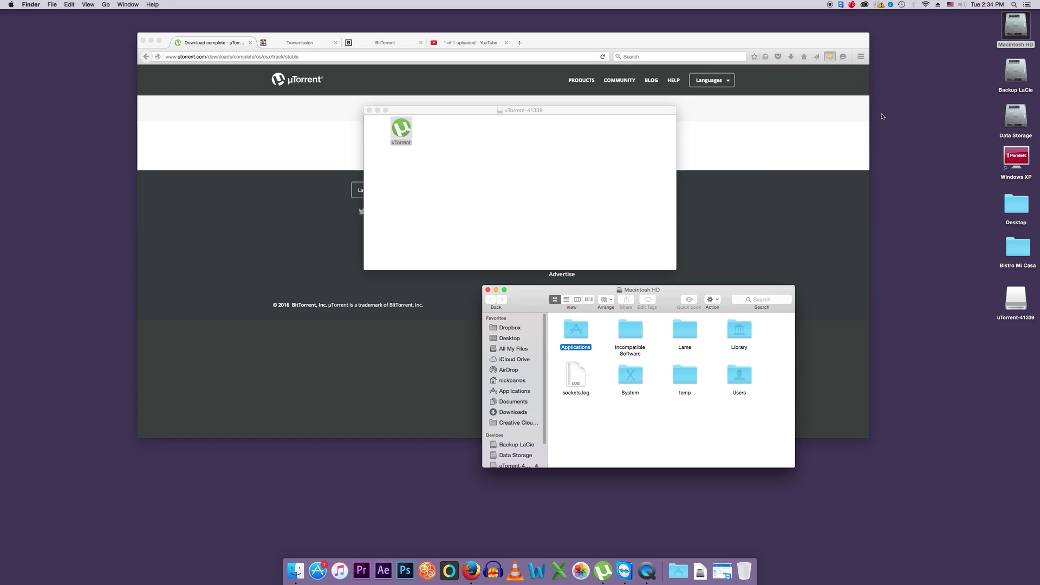
pyautogui.click(369, 110)
pyautogui.click(488, 291)
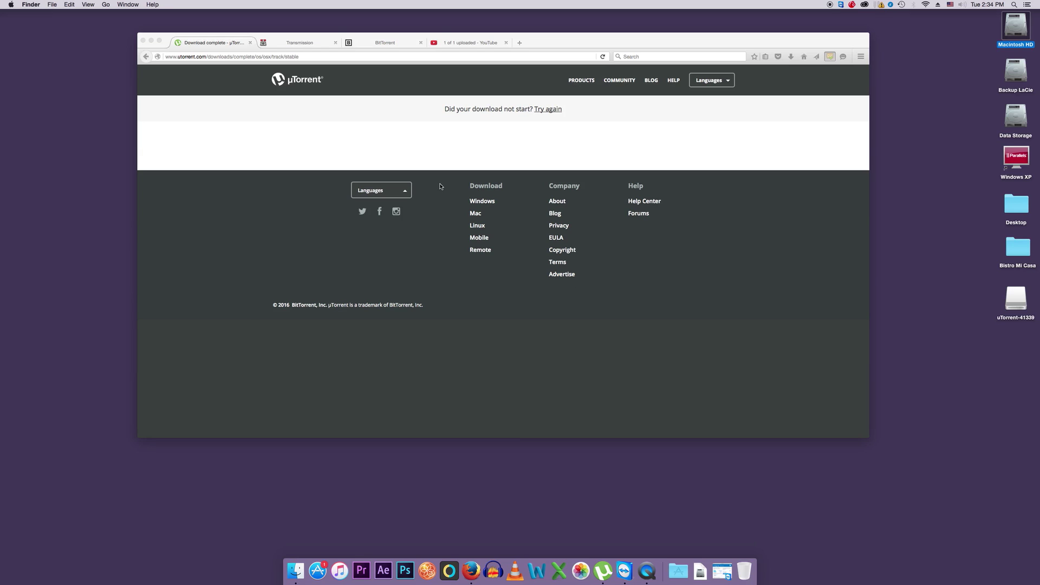
# Open µTorrent, minimize the Firefox window, and move the µTorrent window up near the upper edge of the desktop.
pyautogui.click(603, 570)
pyautogui.moveTo(463, 203); pyautogui.dragTo(461, 125)
pyautogui.click(151, 41)
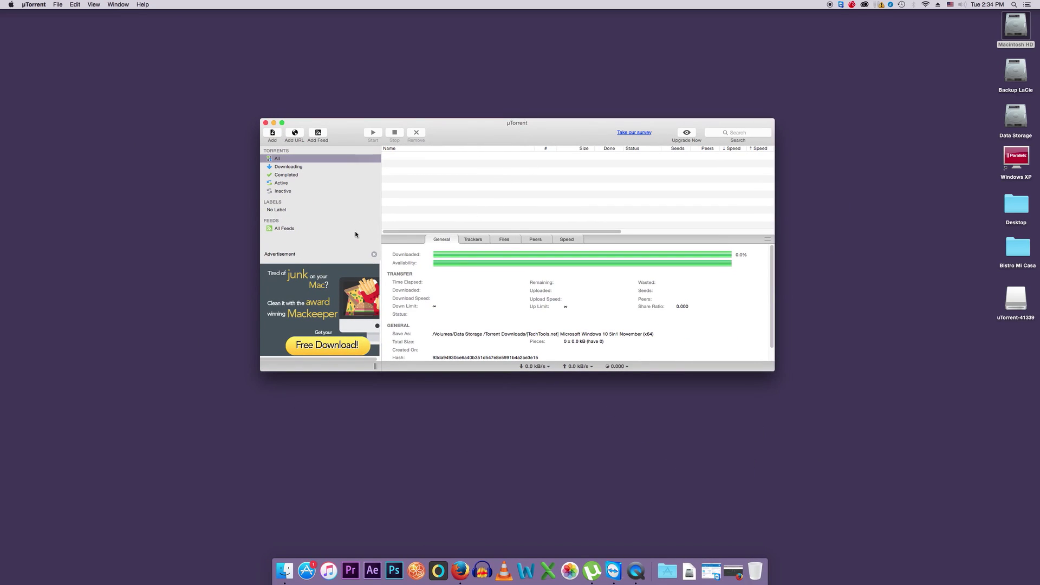
pyautogui.moveTo(485, 133); pyautogui.dragTo(509, 30)
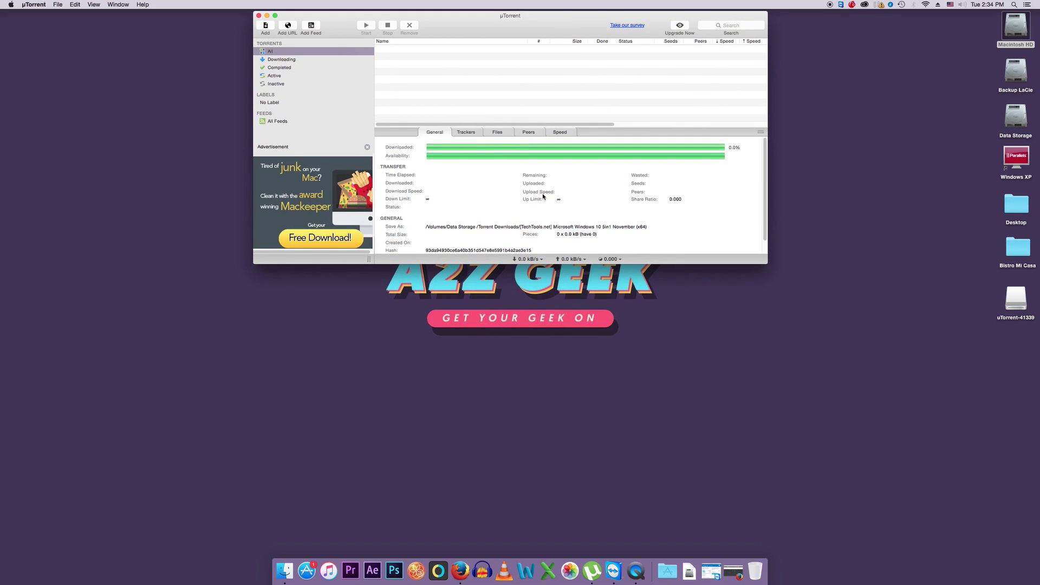
# Examine µTorrent's Downloading, Completed, Active and Inactive torrent lists and the Trackers details.
pyautogui.click(281, 60)
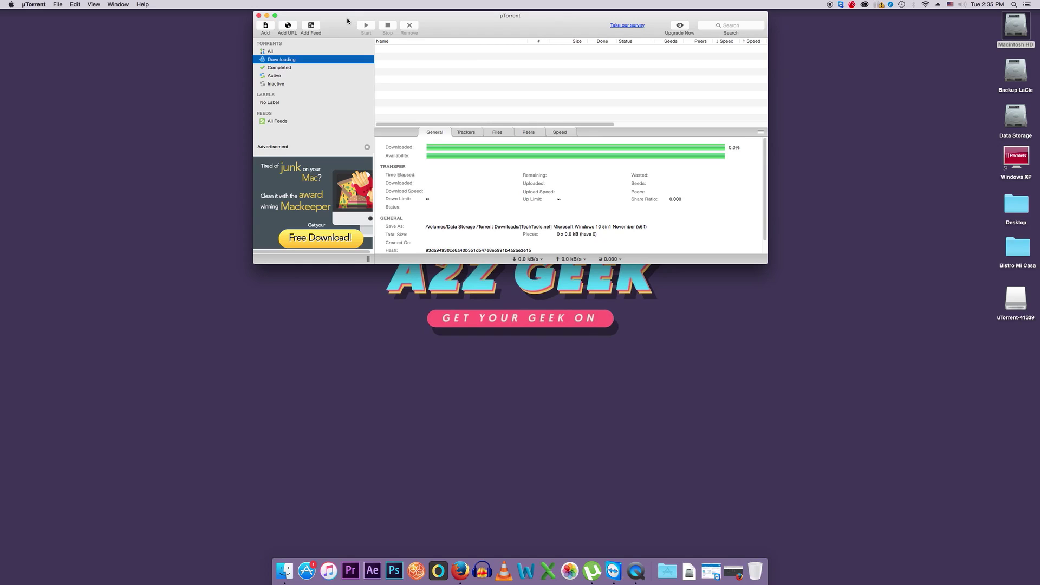
pyautogui.moveTo(348, 22); pyautogui.dragTo(315, 78)
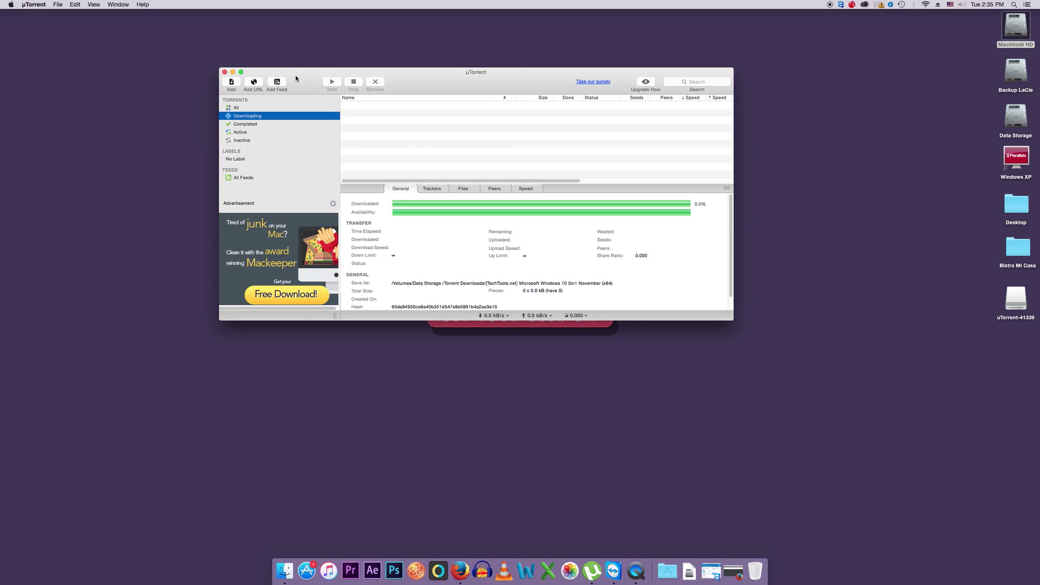
pyautogui.moveTo(449, 84); pyautogui.dragTo(464, 36)
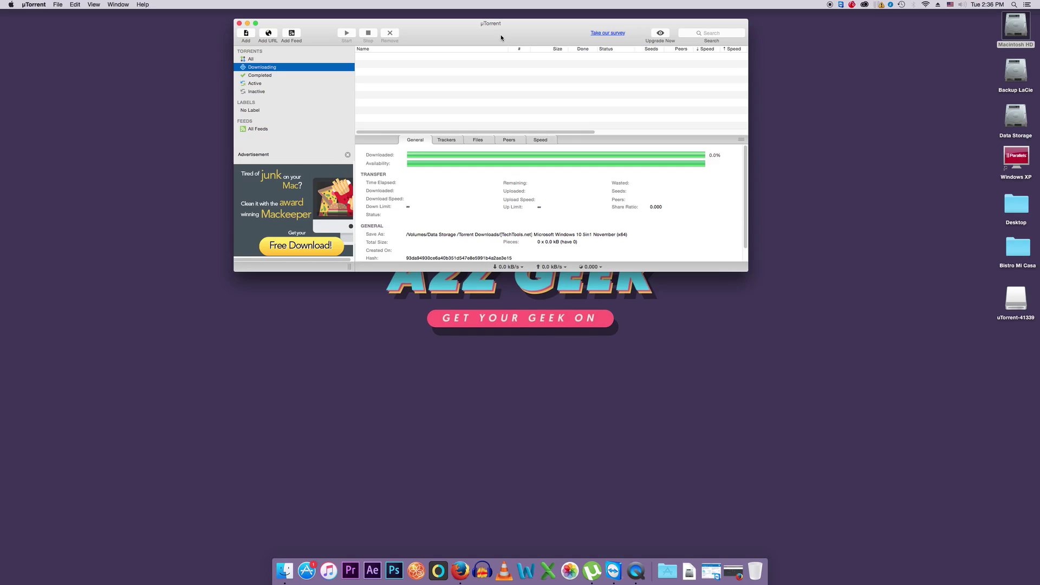
pyautogui.click(260, 76)
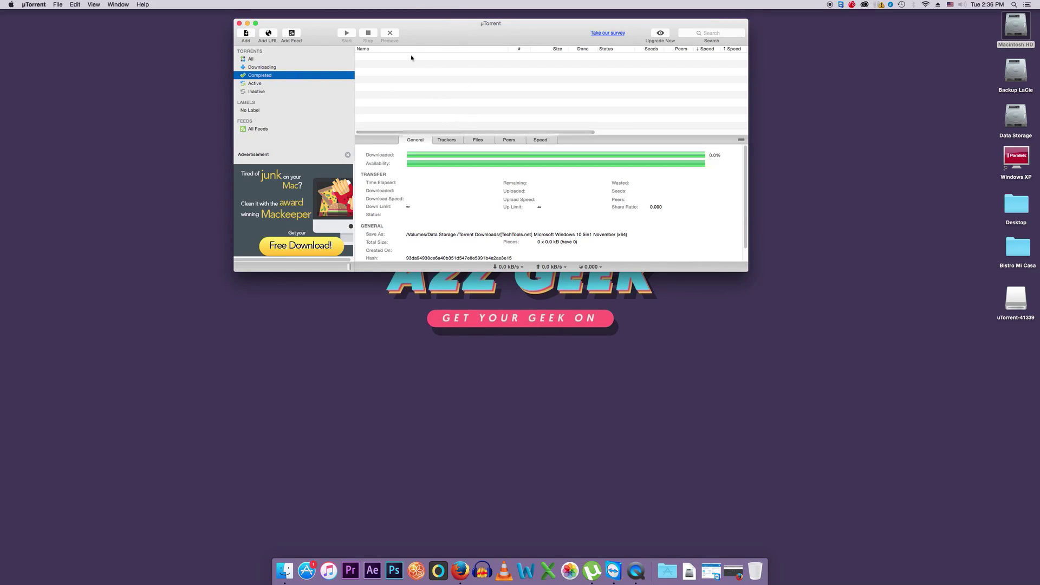
pyautogui.click(255, 85)
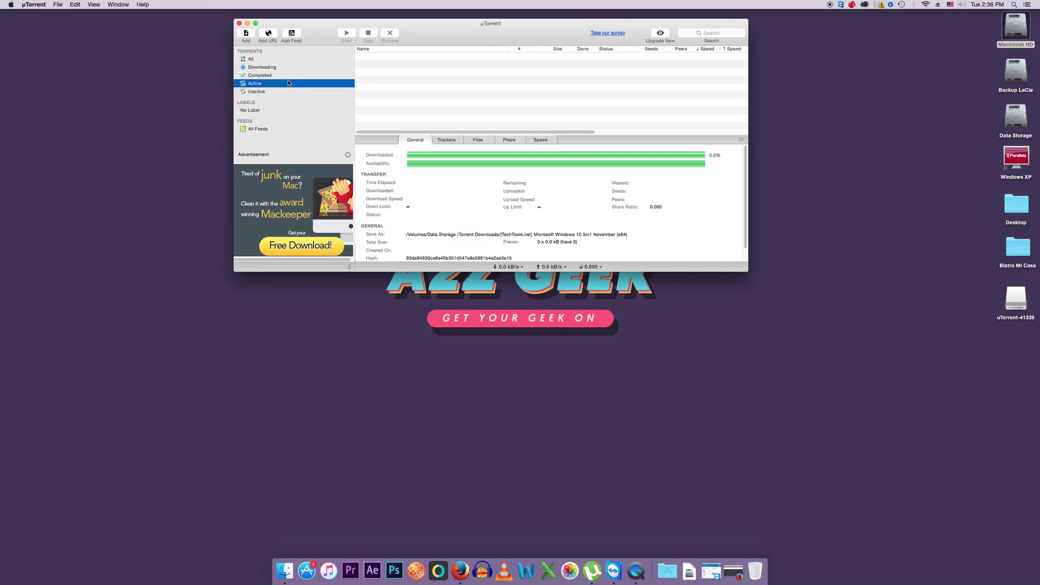
pyautogui.press('Down')
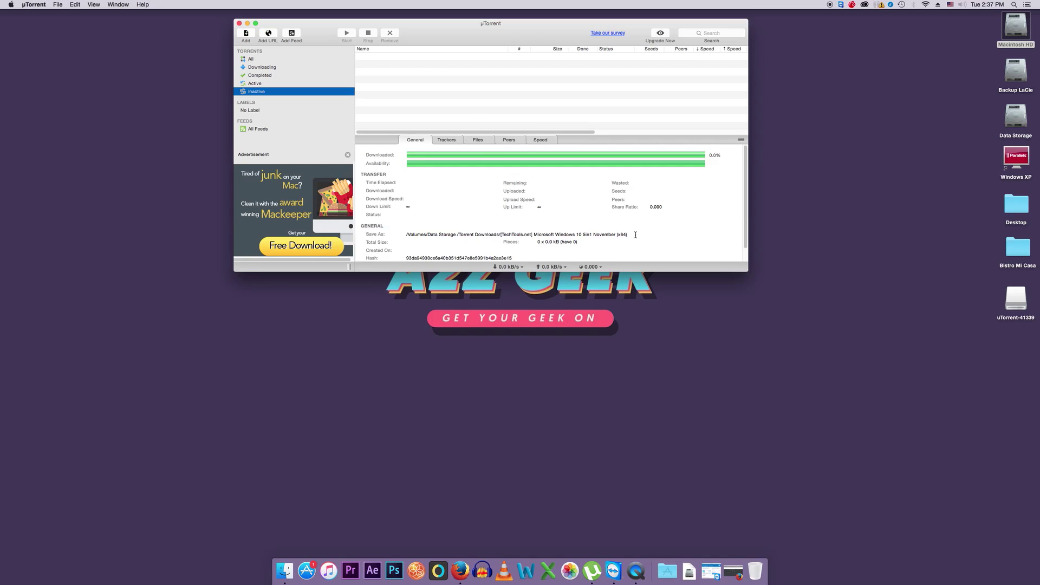
pyautogui.click(454, 142)
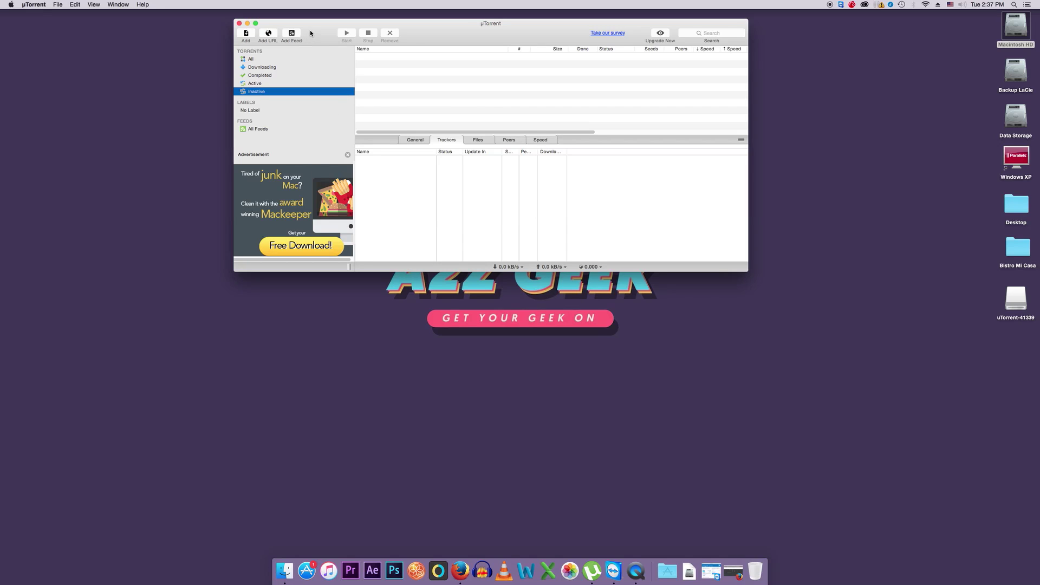
pyautogui.moveTo(310, 33); pyautogui.dragTo(330, 19)
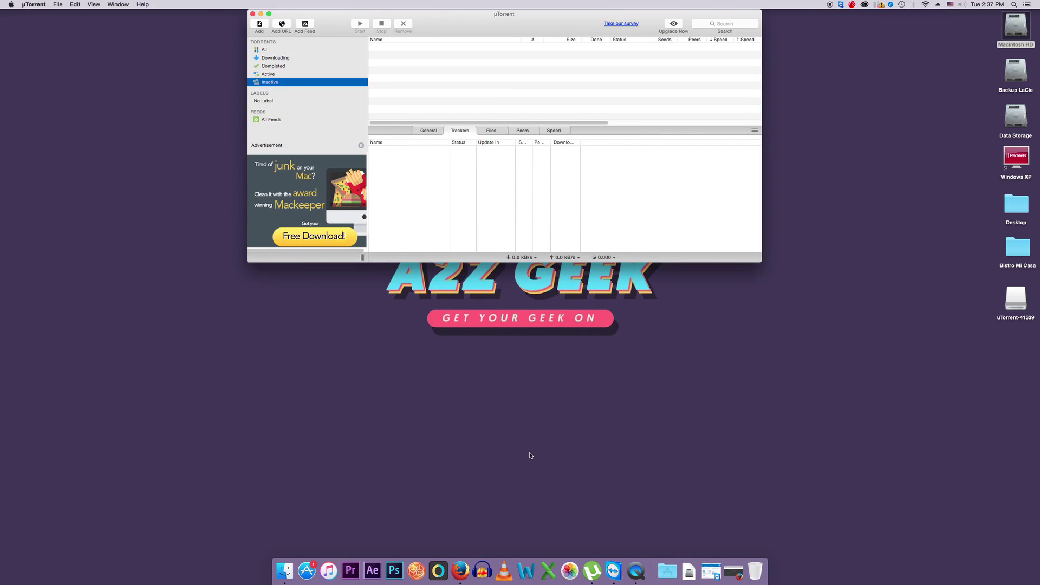
# Switch to Firefox, load google.com and search for "Legal Torrents".
pyautogui.click(461, 573)
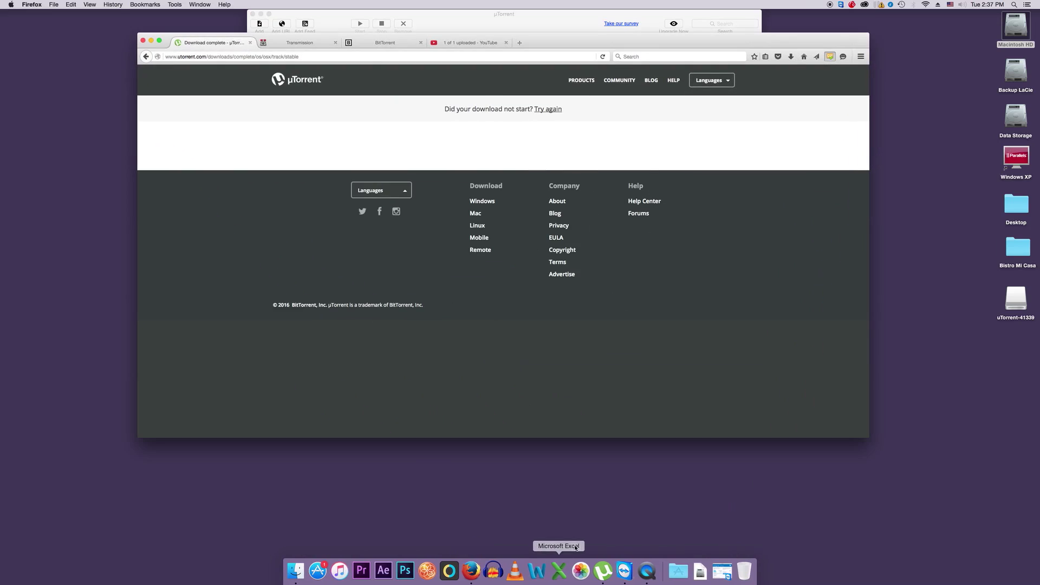
pyautogui.press('super+l')
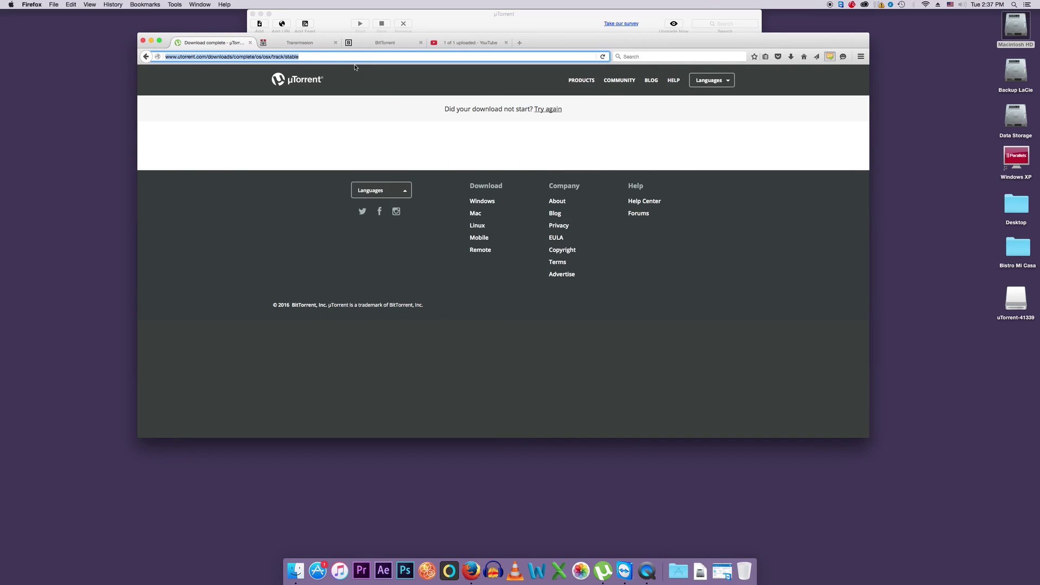
pyautogui.write('google.com/')
pyautogui.press('Return')
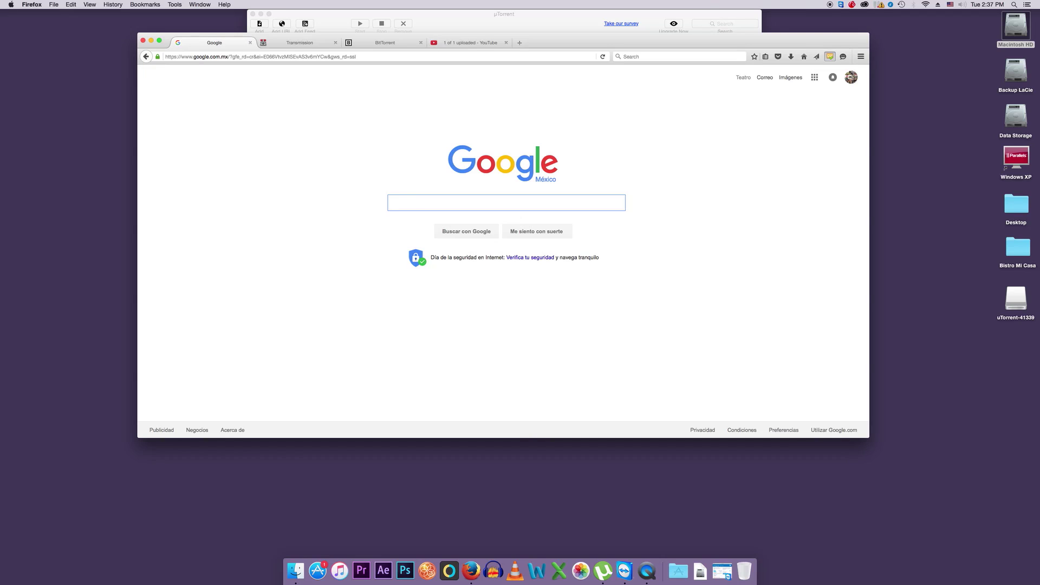
pyautogui.write('Legal T')
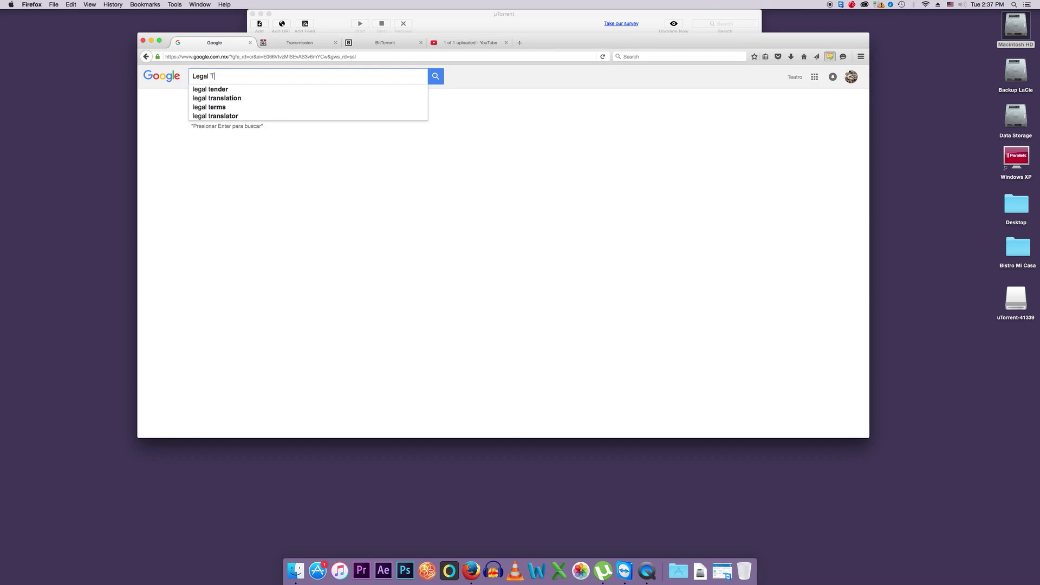
pyautogui.write('orrents')
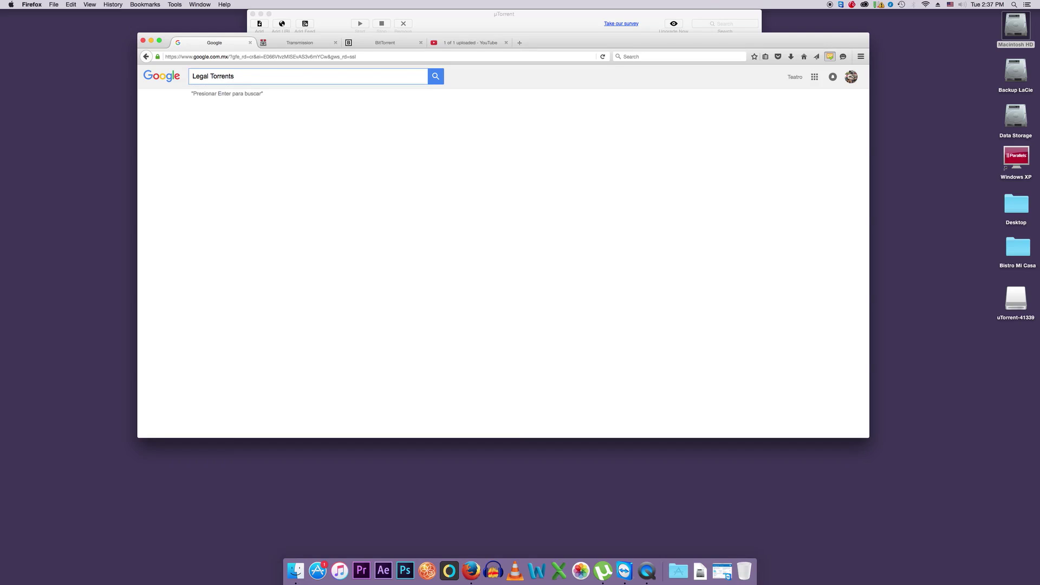
pyautogui.press('Return')
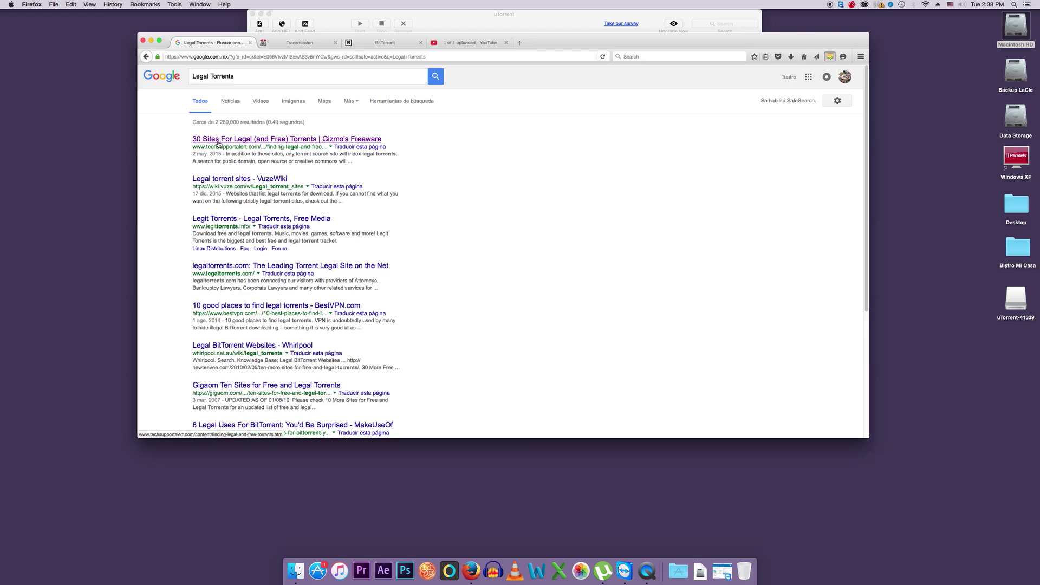
# Open the "30 Sites For Legal (and Free) Torrents" result and follow its Archive.org link to the Audio Archive collection.
pyautogui.click(221, 142)
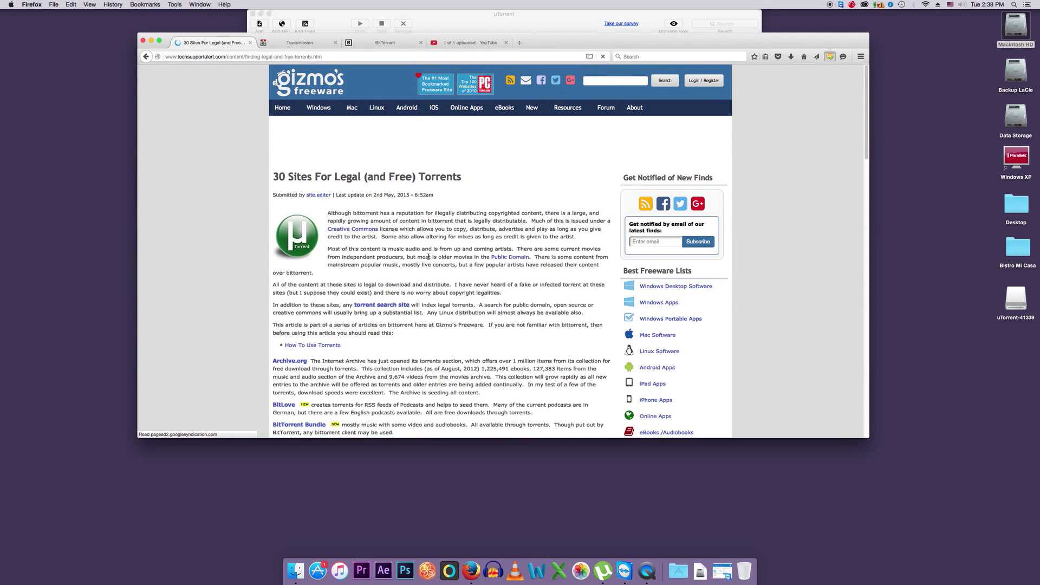
pyautogui.scroll(-5, 429, 259)
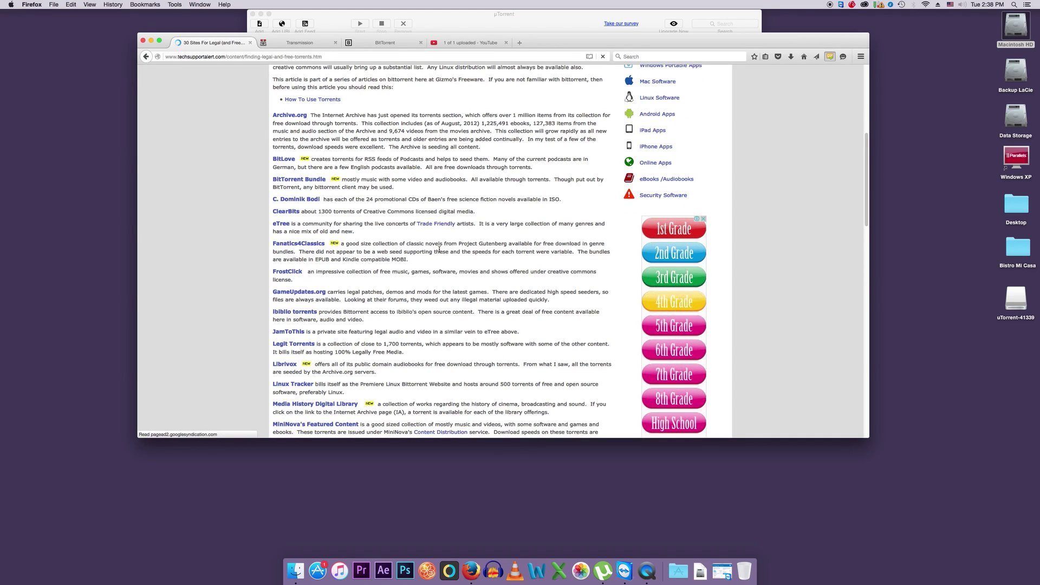
pyautogui.click(289, 116)
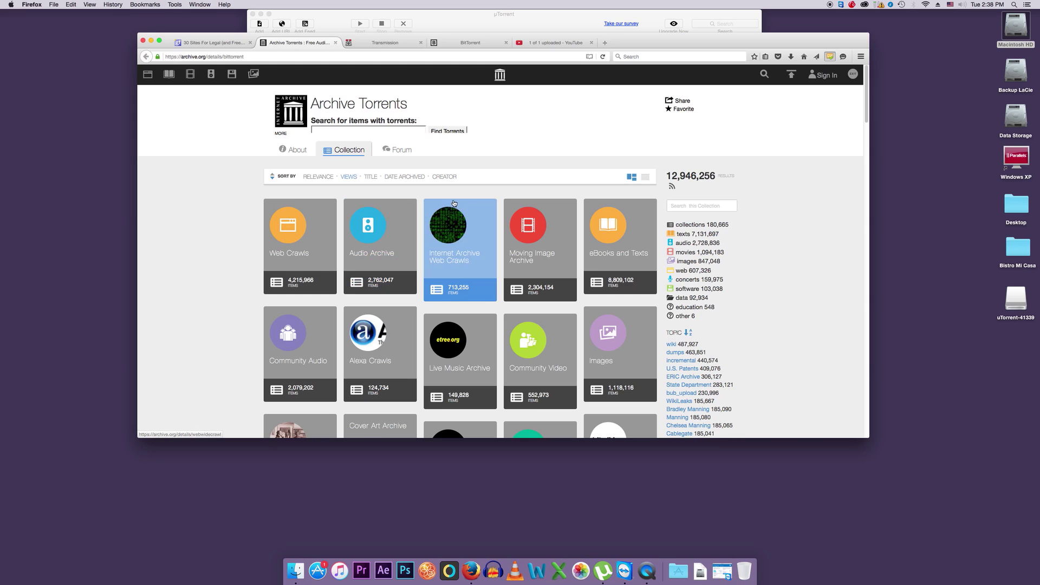
pyautogui.click(396, 241)
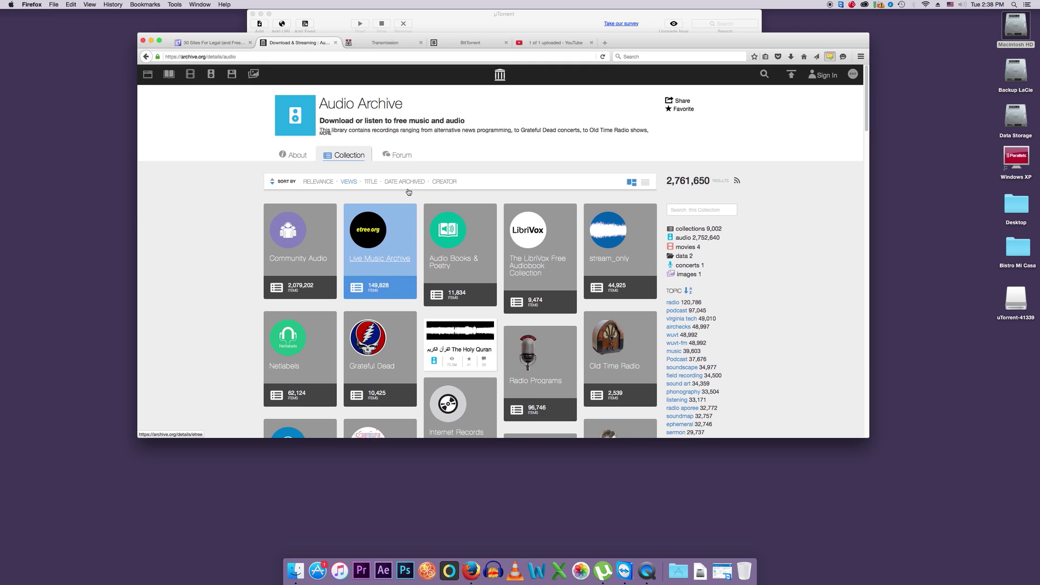
# Open the Disco Biscuits collection in the Live Music Archive and its 2005-12-28 Tower Theater concert.
pyautogui.click(388, 257)
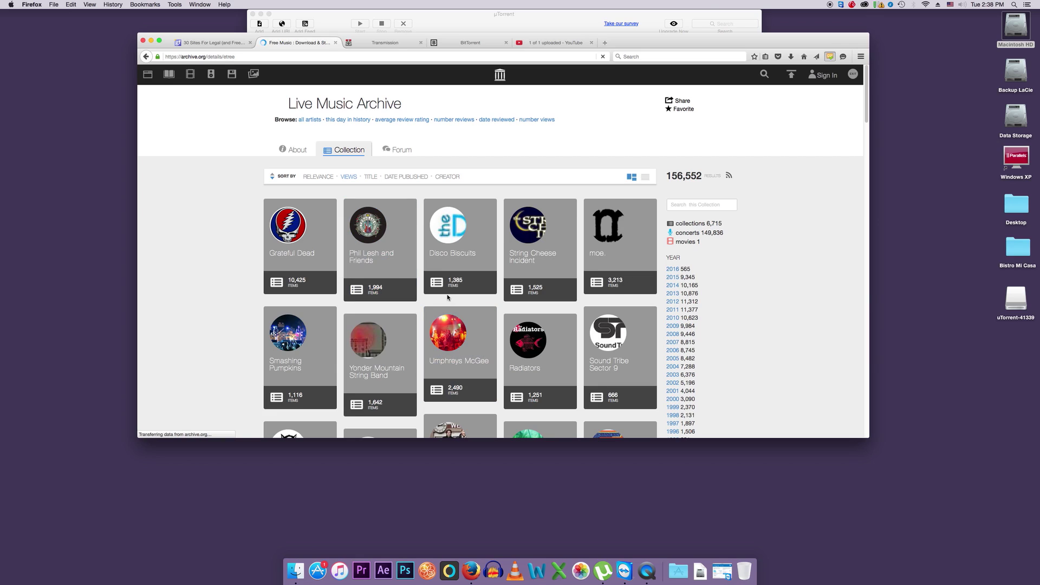
pyautogui.click(463, 254)
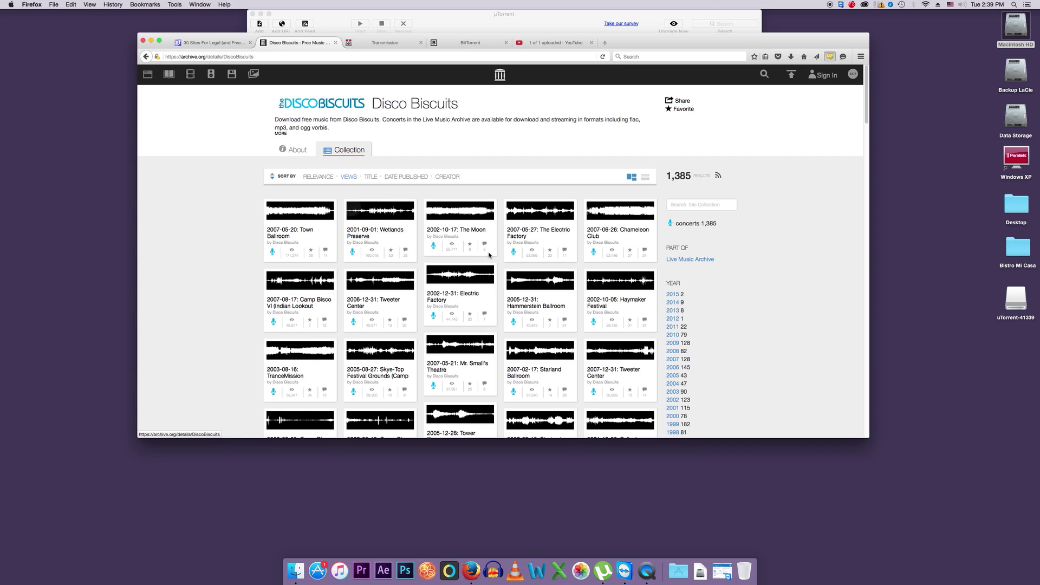
pyautogui.scroll(-5, 466, 283)
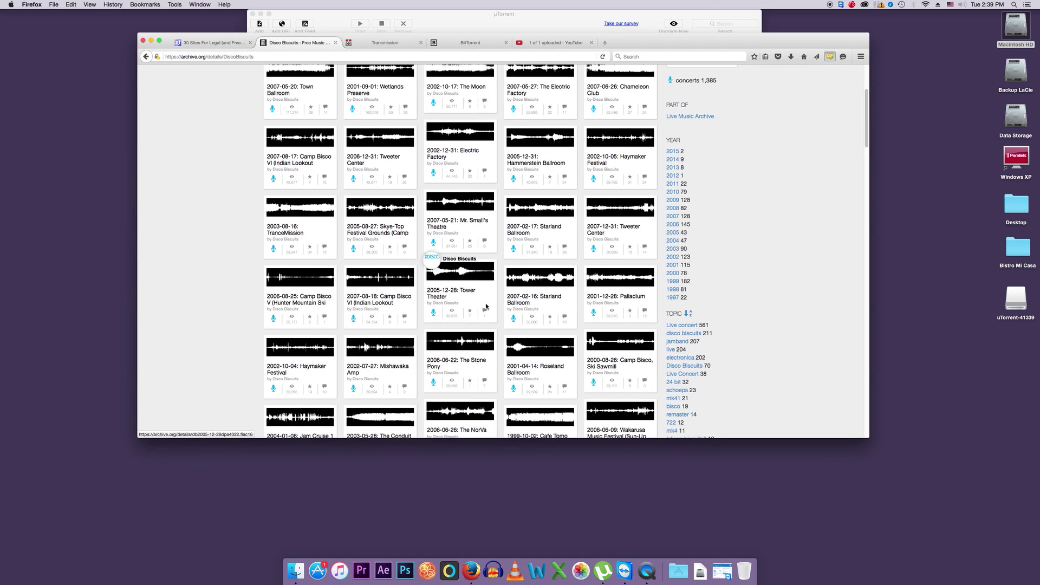
pyautogui.click(465, 294)
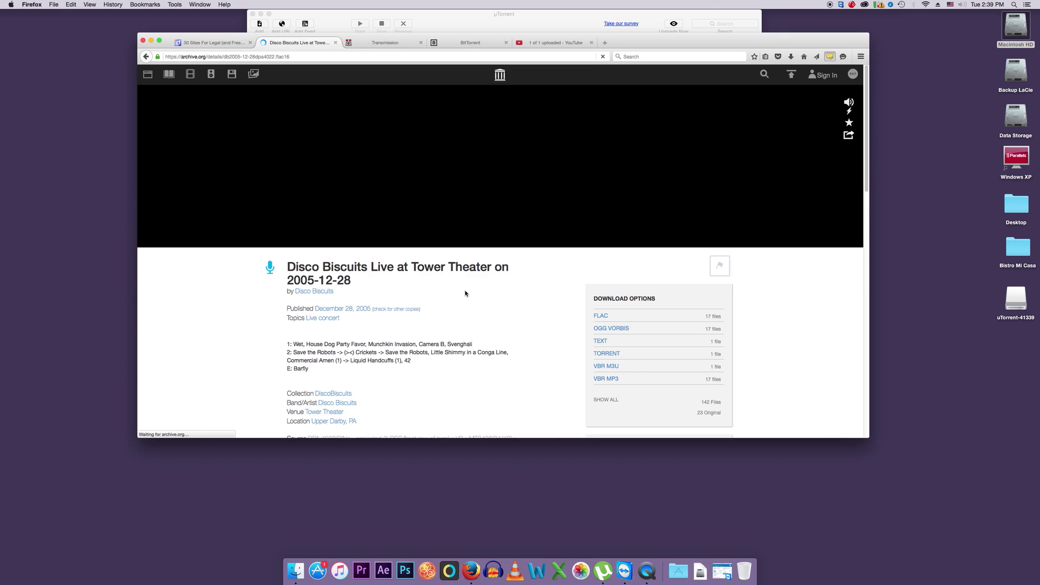
# Play a few seconds of the concert's first track, pause it, and review the page's notes, reviews and download options.
pyautogui.click(279, 144)
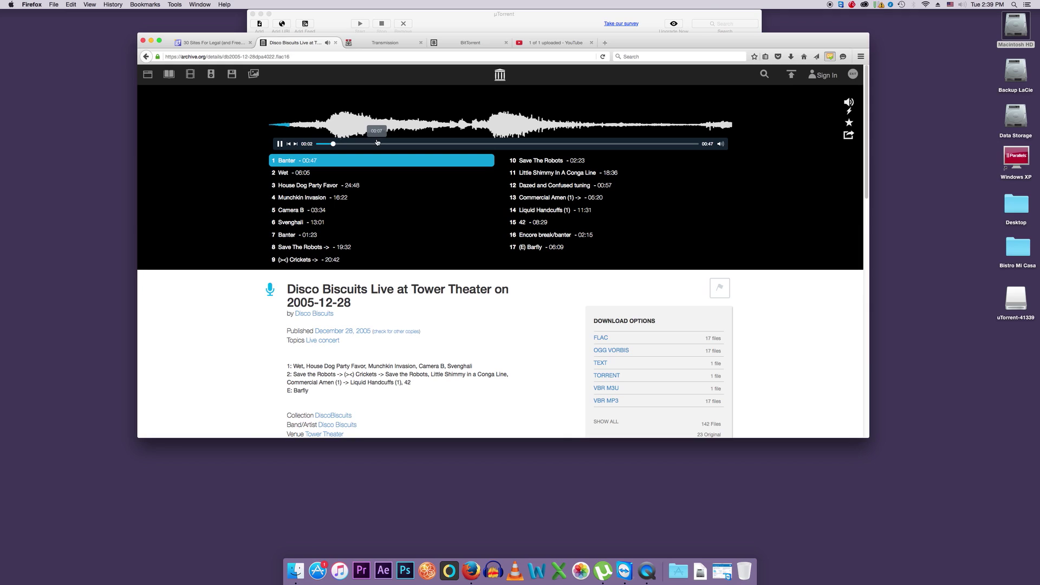
pyautogui.click(336, 128)
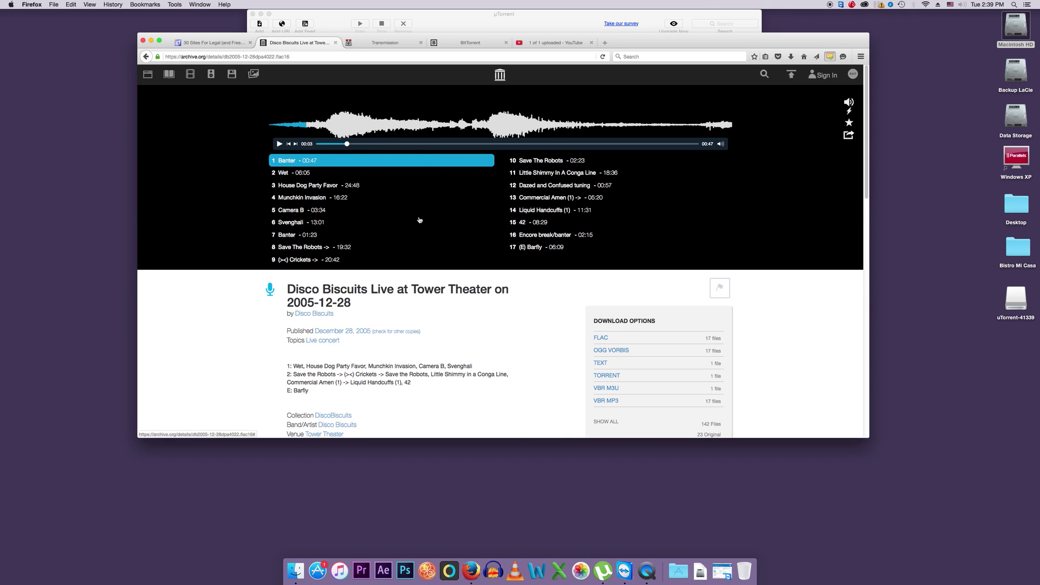
pyautogui.scroll(-3, 418, 219)
pyautogui.scroll(-5, 418, 220)
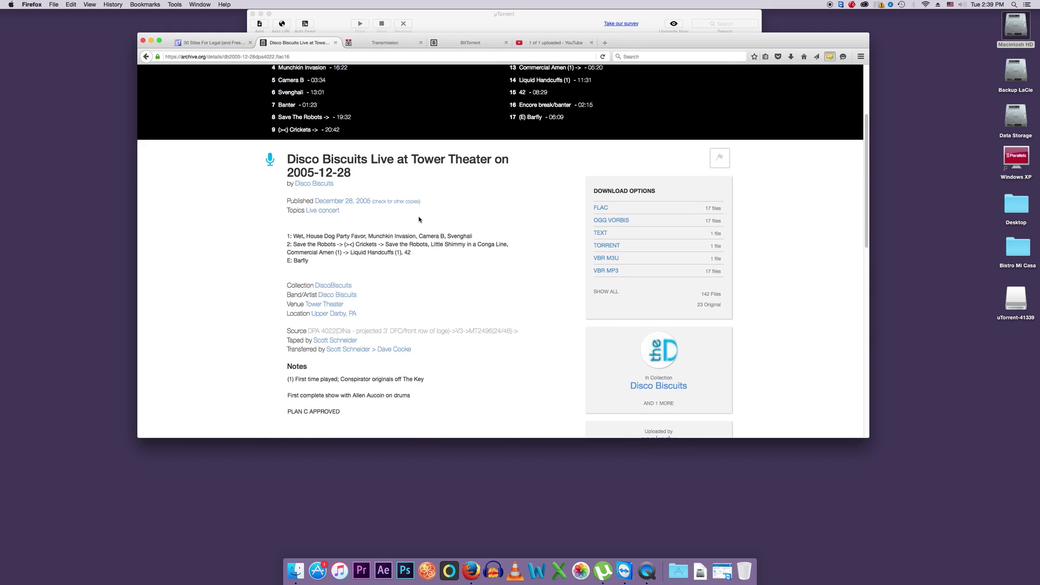
pyautogui.scroll(-3, 419, 220)
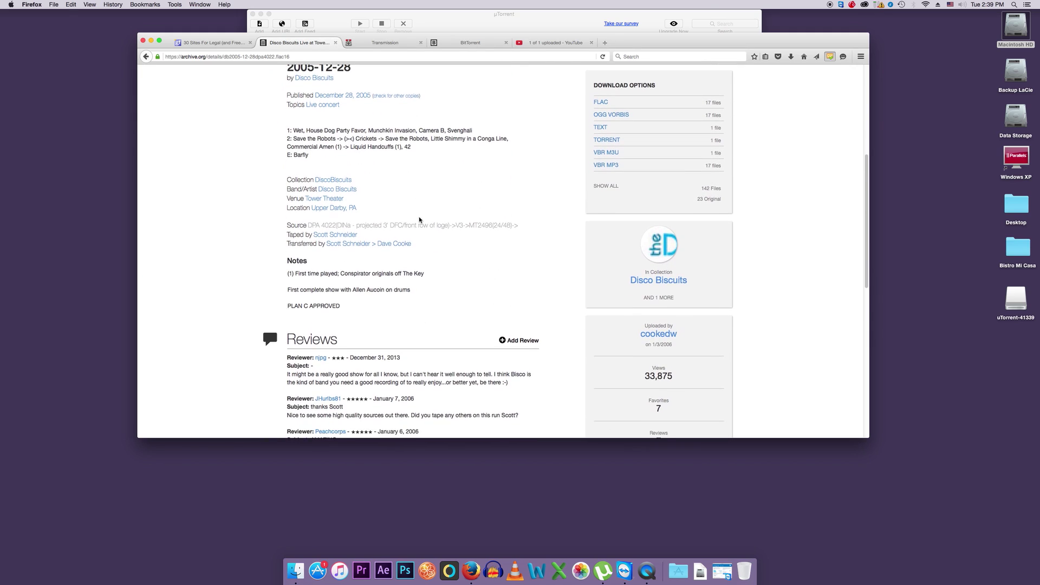
pyautogui.scroll(-10, 419, 220)
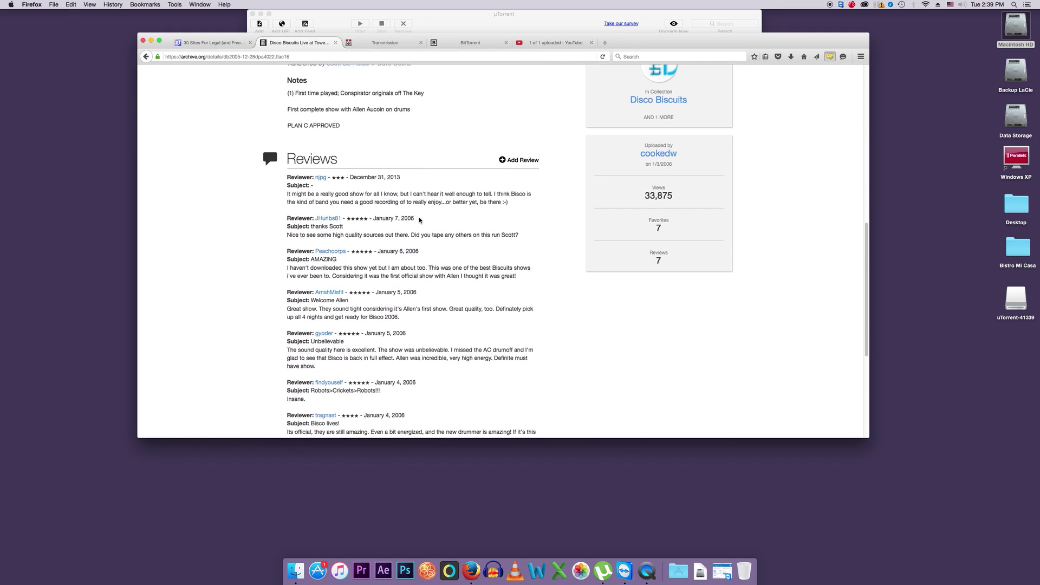
pyautogui.scroll(15, 418, 220)
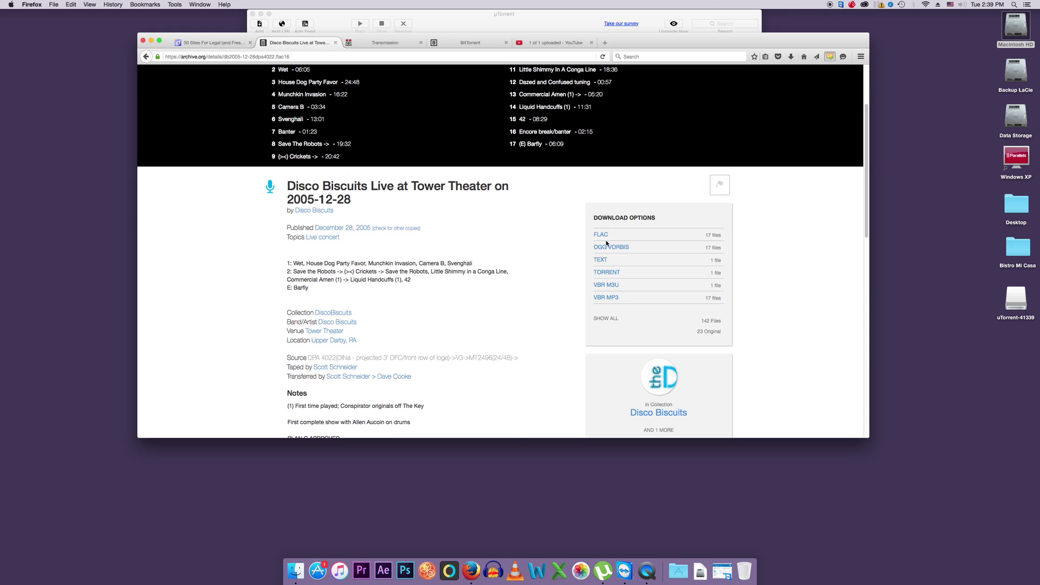
# Open the concert's TORRENT download with µTorrent and look through the torrent contents, with the Add New Torrent dialog moved up.
pyautogui.click(627, 275)
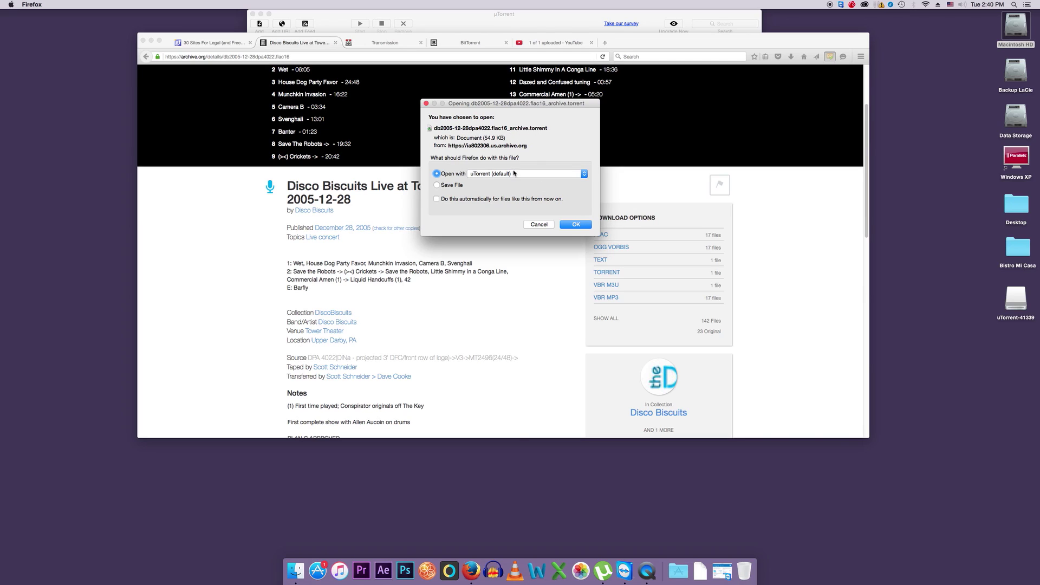
pyautogui.click(569, 224)
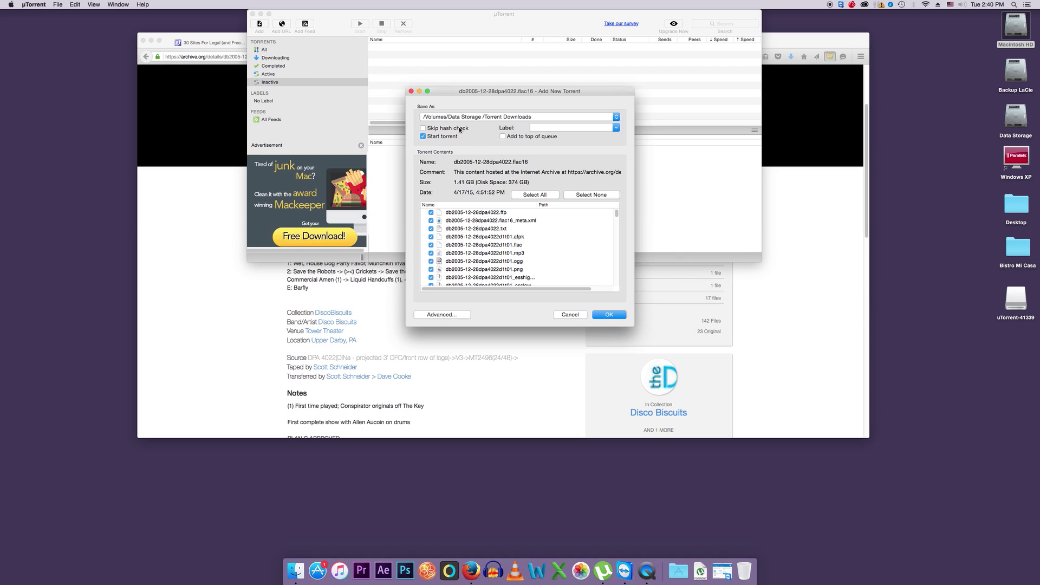
pyautogui.moveTo(491, 91); pyautogui.dragTo(466, 42)
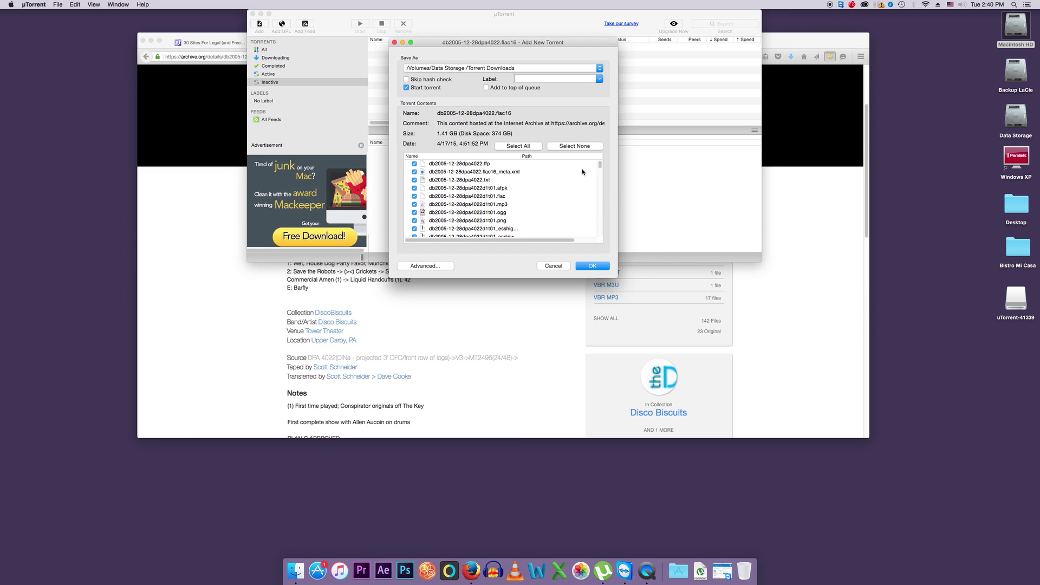
pyautogui.moveTo(599, 166); pyautogui.dragTo(600, 228)
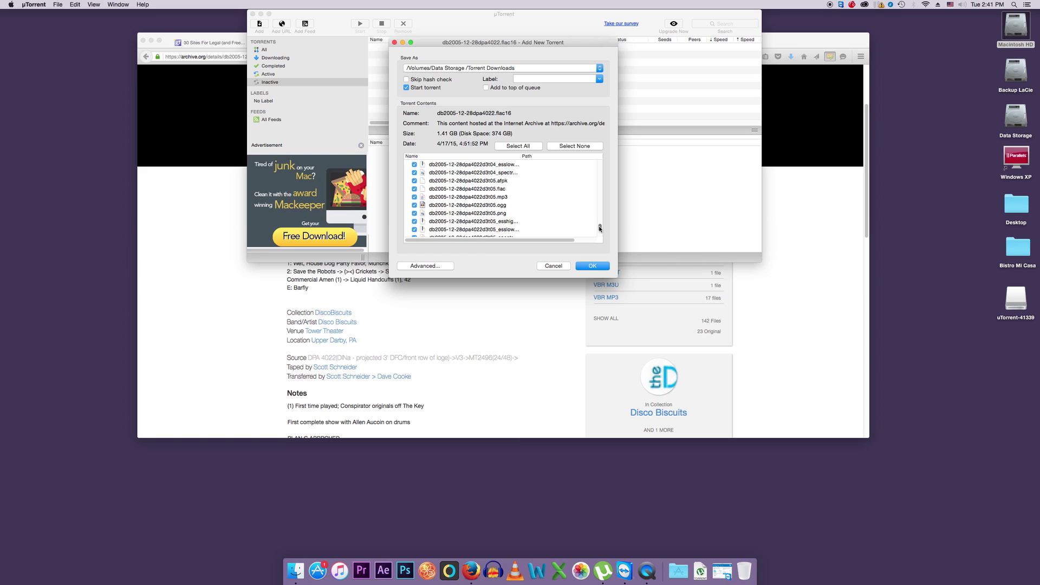
pyautogui.moveTo(600, 228); pyautogui.dragTo(602, 160)
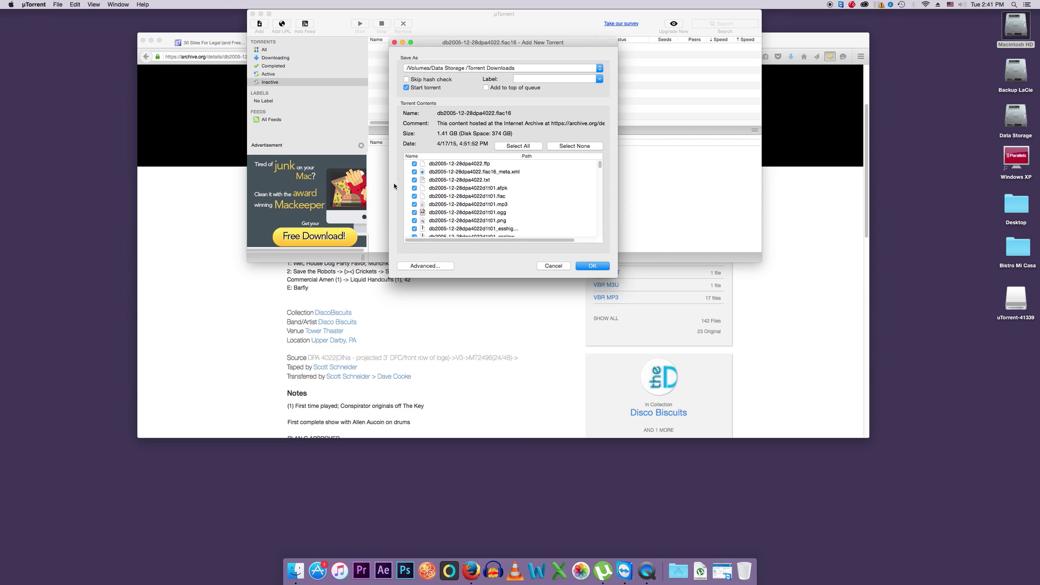
# Exclude the first eight files of the torrent contents, from db2005-12-28dpa4022.ffp to db2005-12-28dpa4022d1t01.png, from the download.
pyautogui.click(414, 188)
pyautogui.click(414, 196)
pyautogui.click(415, 204)
pyautogui.click(415, 212)
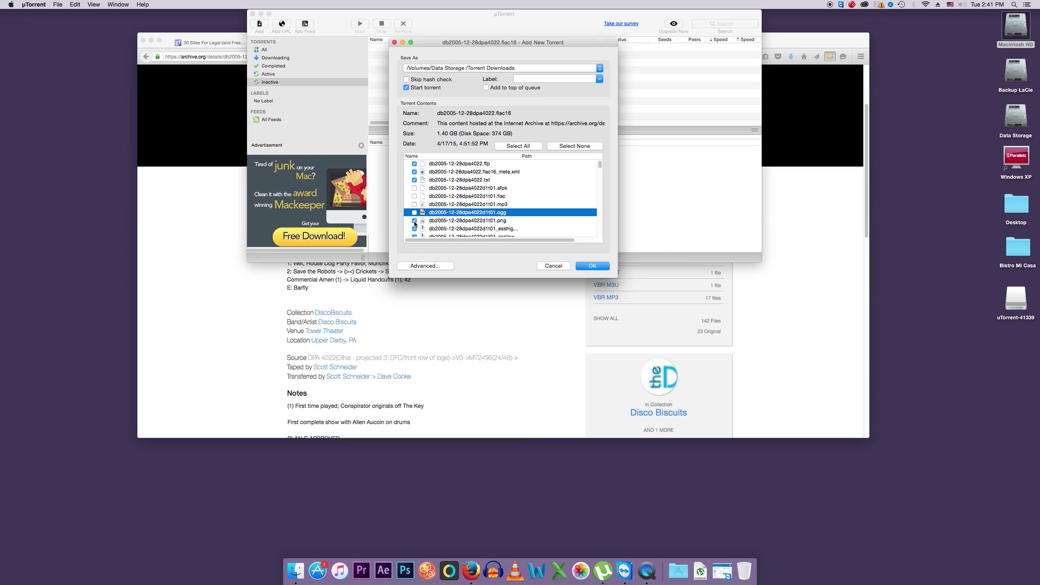
pyautogui.click(415, 221)
pyautogui.click(414, 180)
pyautogui.click(415, 171)
pyautogui.click(414, 164)
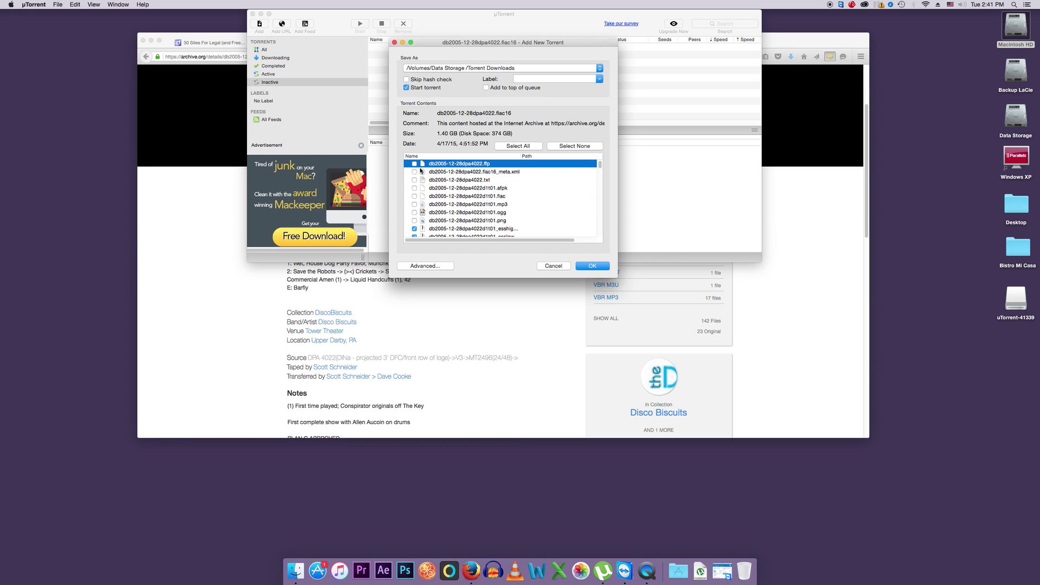
# Include the eight excluded files at the start of the torrent contents in the download again.
pyautogui.click(414, 220)
pyautogui.click(414, 213)
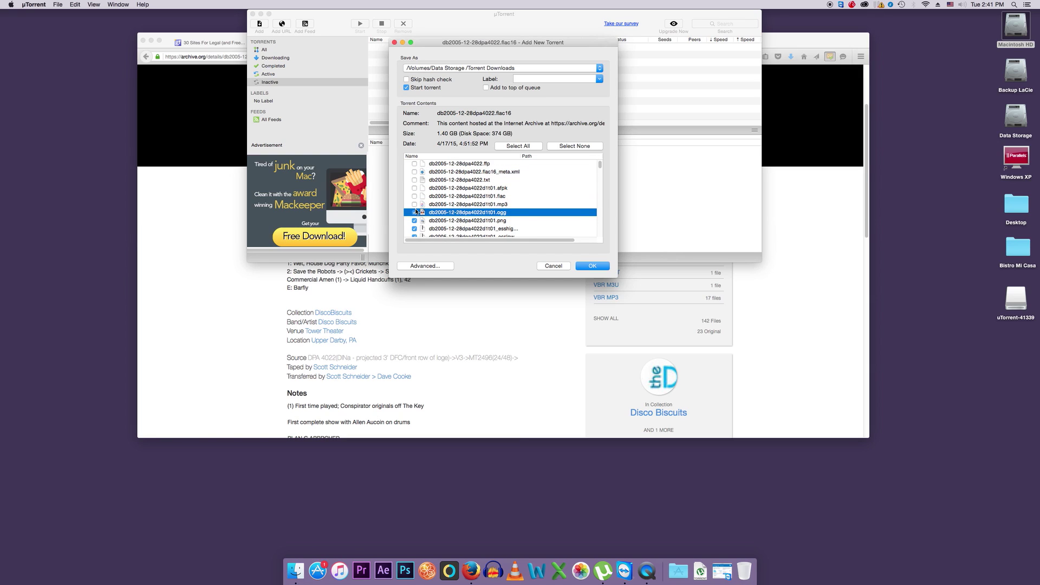
pyautogui.click(414, 204)
pyautogui.click(415, 196)
pyautogui.click(415, 188)
pyautogui.click(414, 180)
pyautogui.click(414, 171)
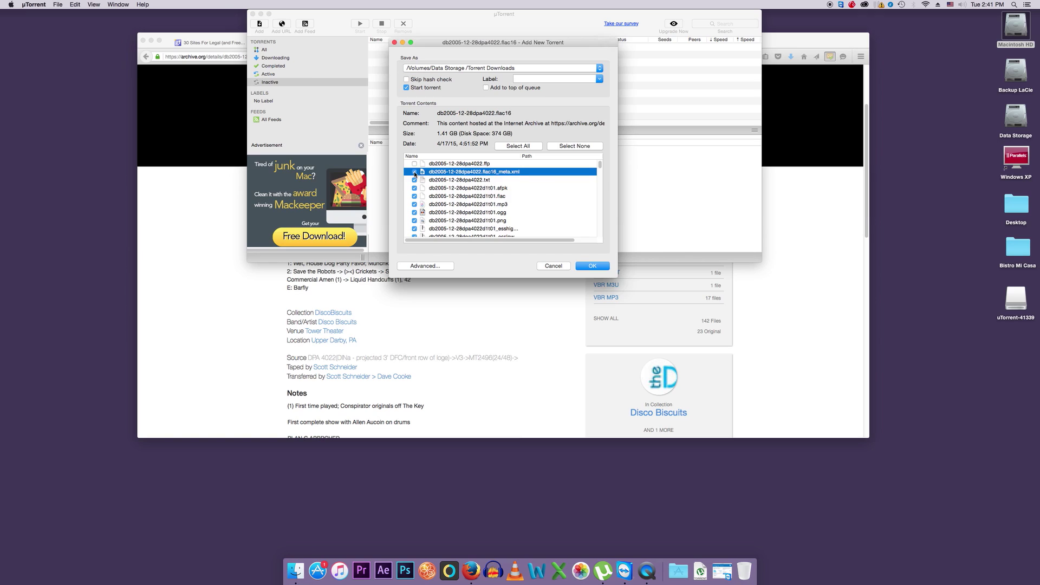
pyautogui.click(414, 163)
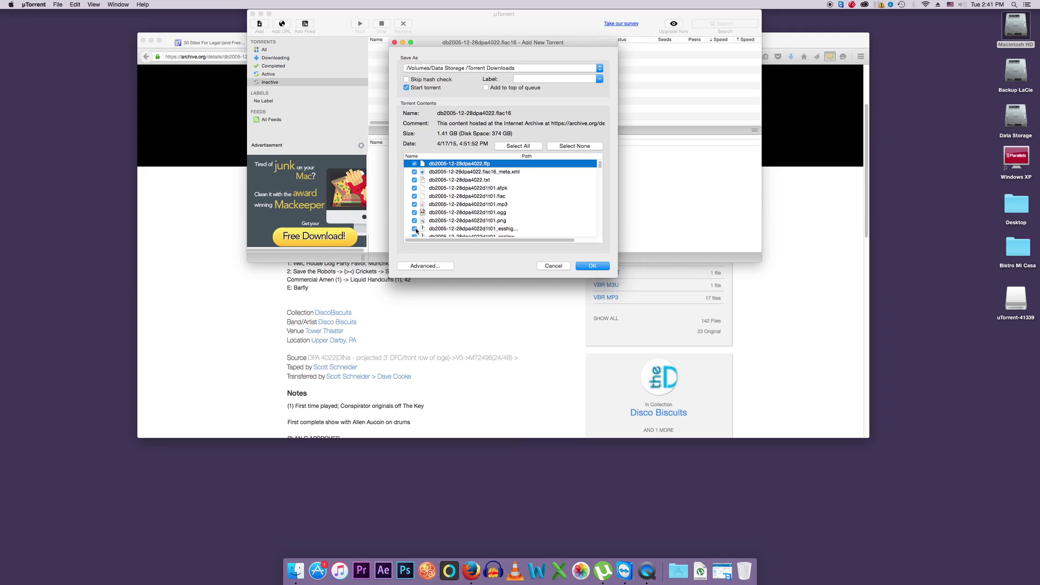
# Add the torrent with all its files to start the download, and check it in the Downloading and All lists.
pyautogui.click(592, 265)
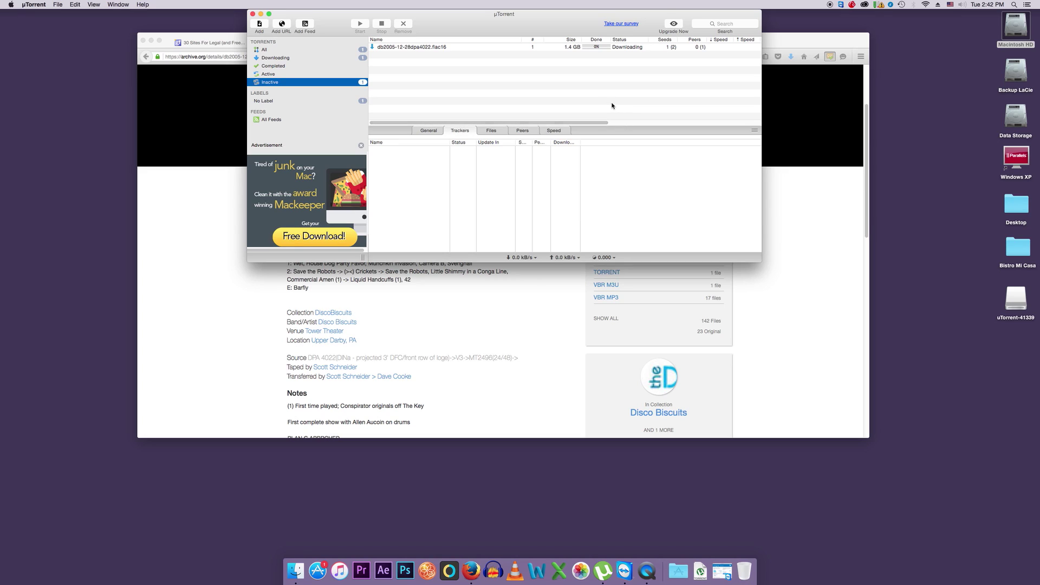
pyautogui.click(279, 57)
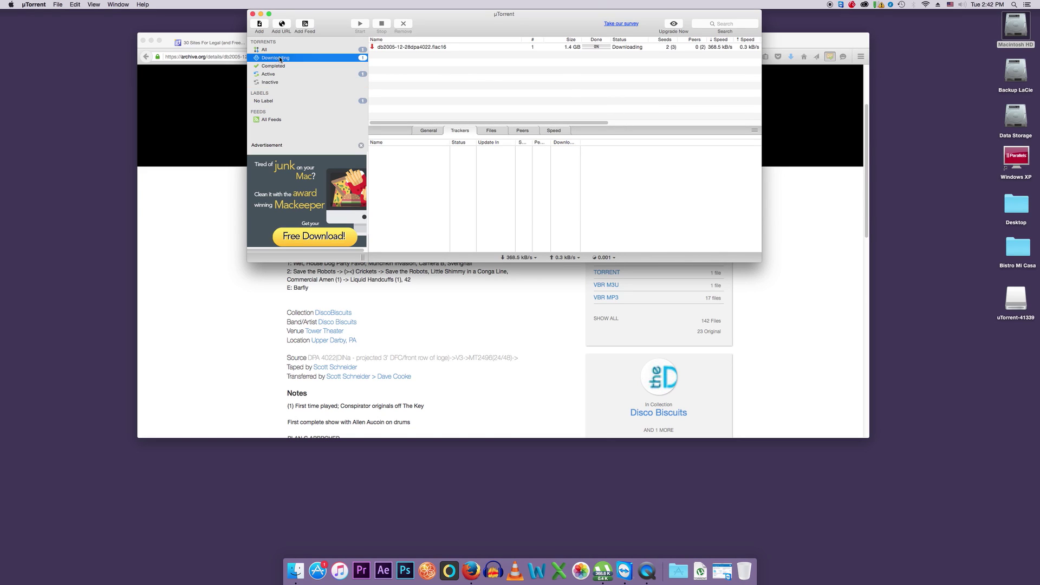
pyautogui.click(319, 50)
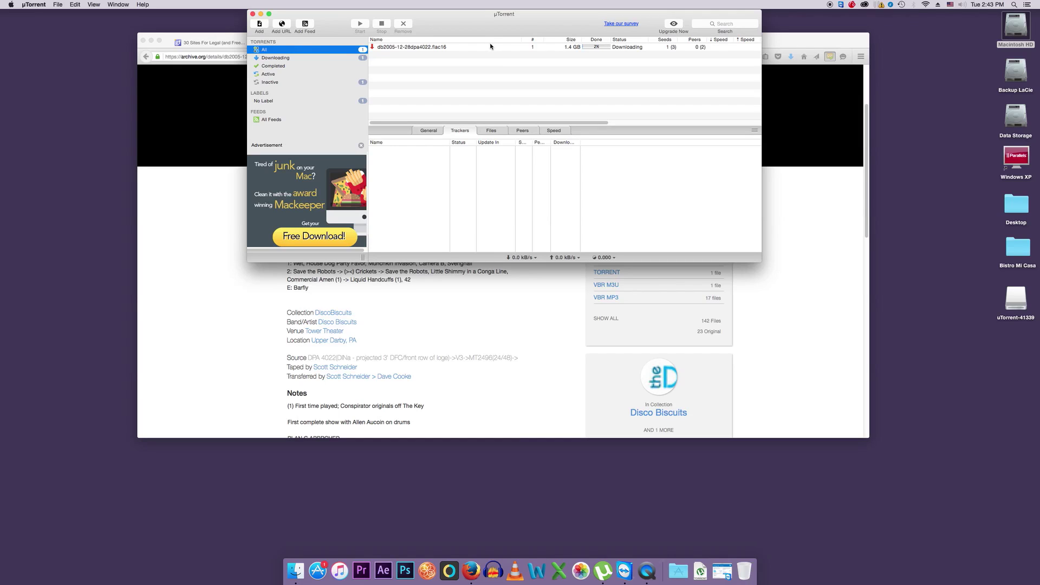
# Remove the db2005-12-28dpa4022.flac16 torrent from µTorrent and move the application window slightly down.
pyautogui.click(415, 47)
pyautogui.click(401, 27)
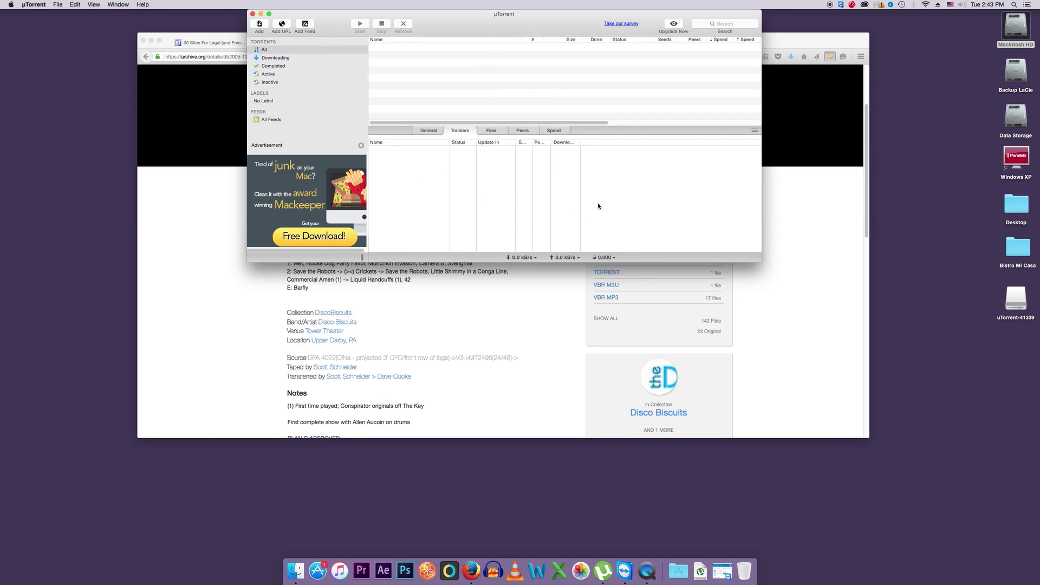
pyautogui.moveTo(444, 23); pyautogui.dragTo(440, 52)
# Examine µTorrent's BitTorrent and Directories preferences, and close the Preferences window.
pyautogui.click(46, 4)
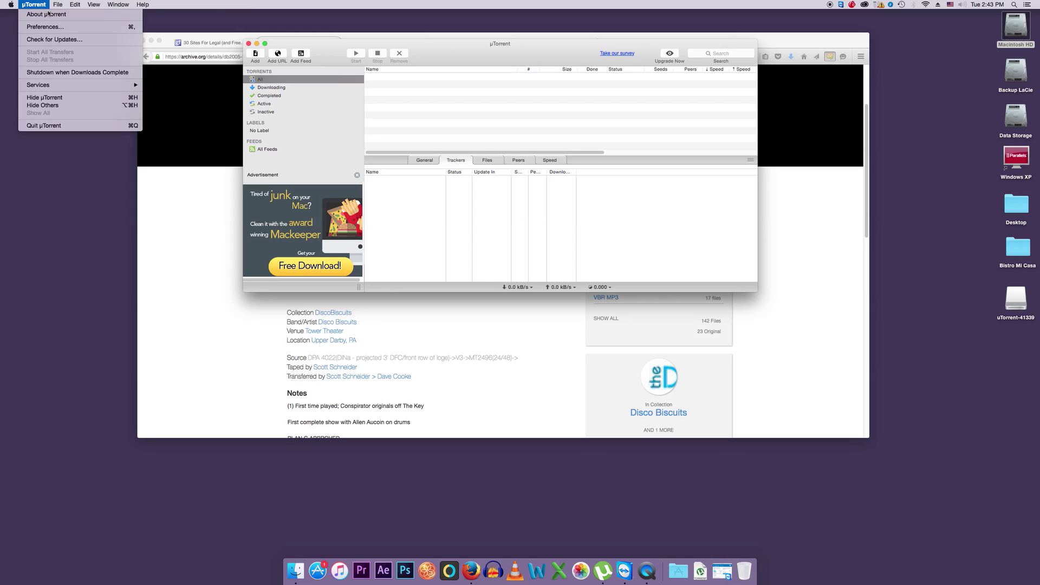
pyautogui.click(49, 27)
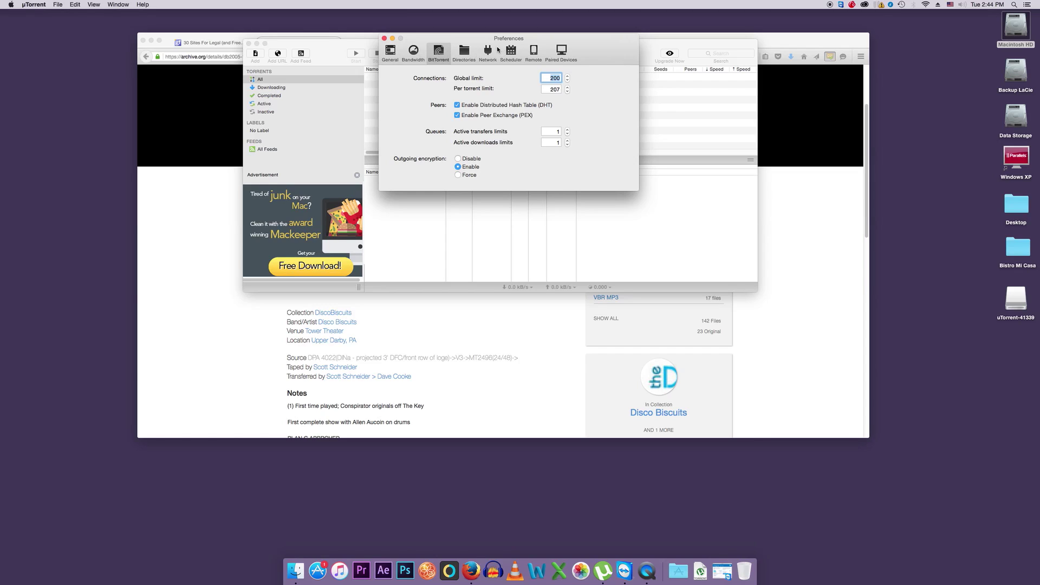
pyautogui.click(464, 53)
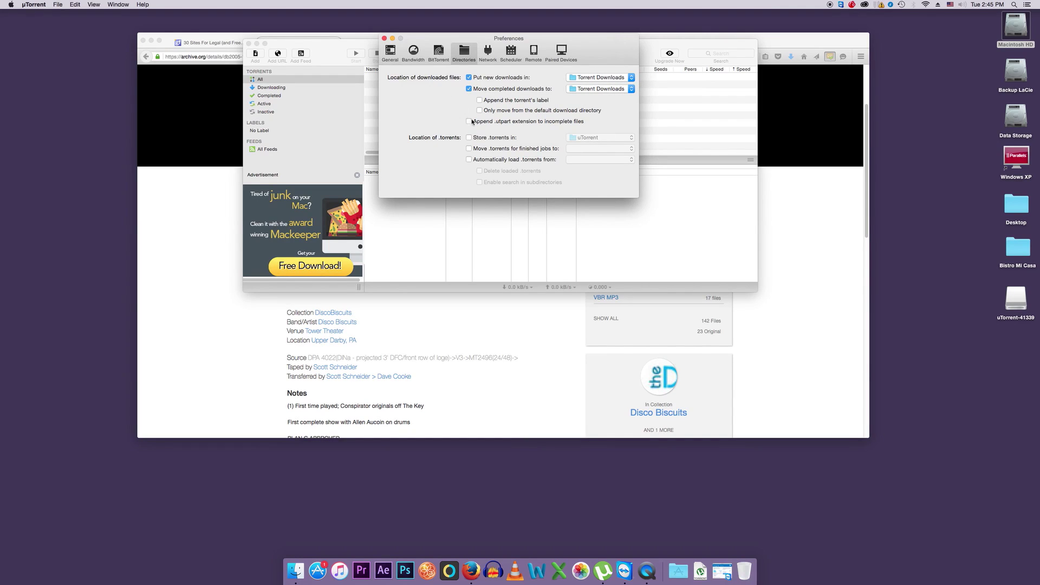
pyautogui.click(384, 38)
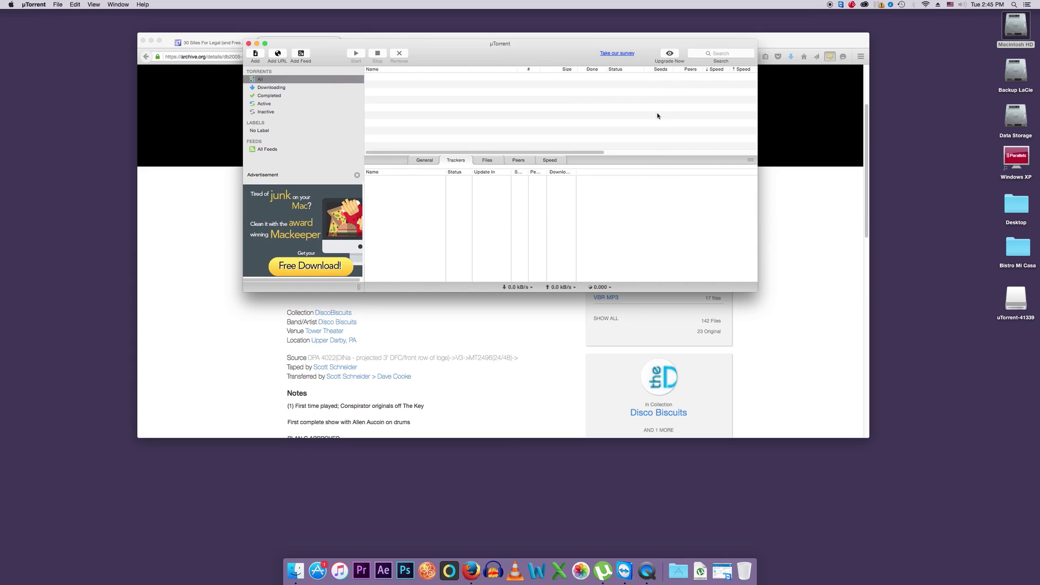